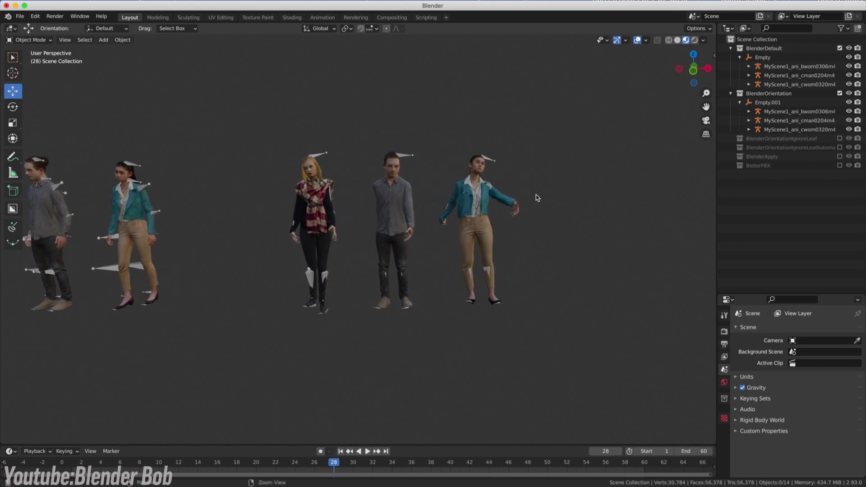
# Import the animated FBX characters again into the BlenderOrientationIgnoreLeaf, automatic bone orientation and BlenderApply collections
pyautogui.click(636, 426)
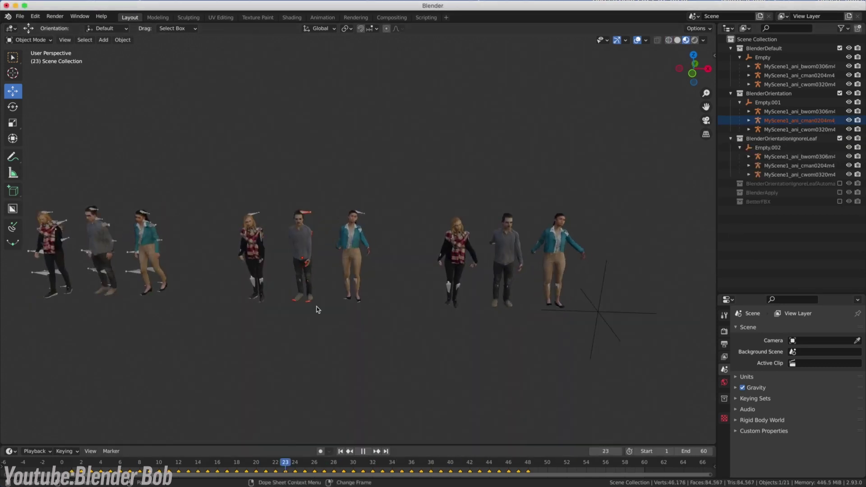
pyautogui.click(637, 426)
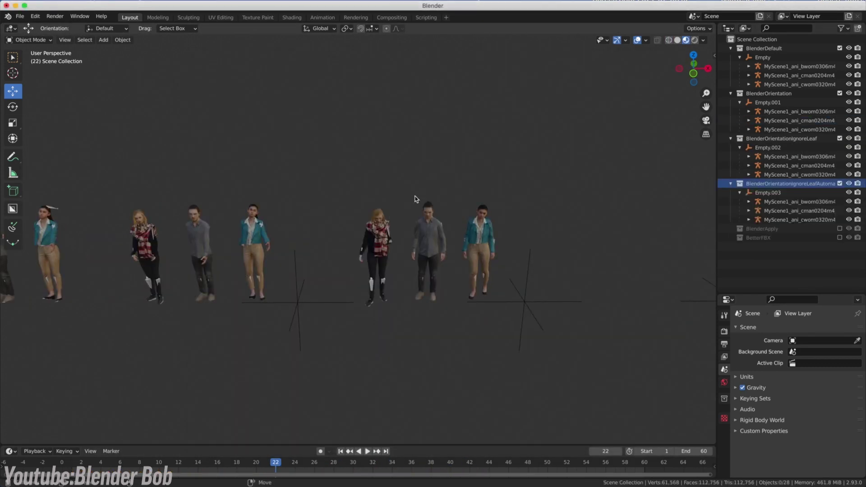
pyautogui.click(636, 426)
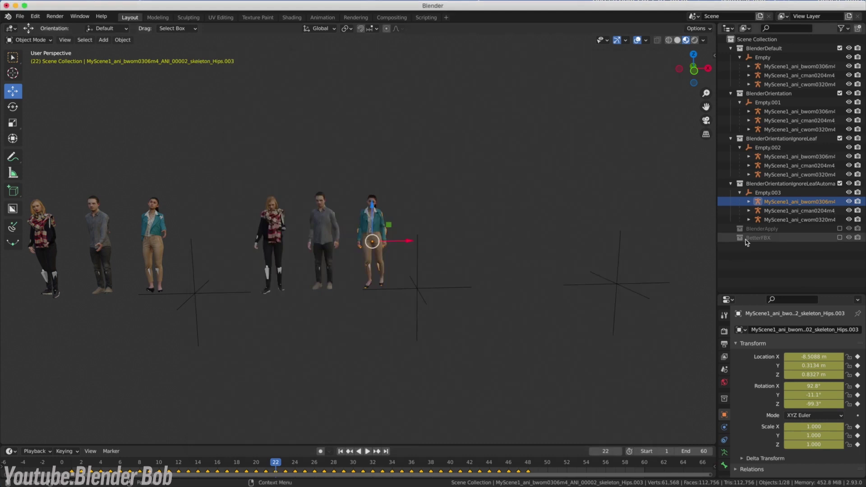
pyautogui.scroll(5, 220, 417)
pyautogui.hscroll(-3, 274, 153)
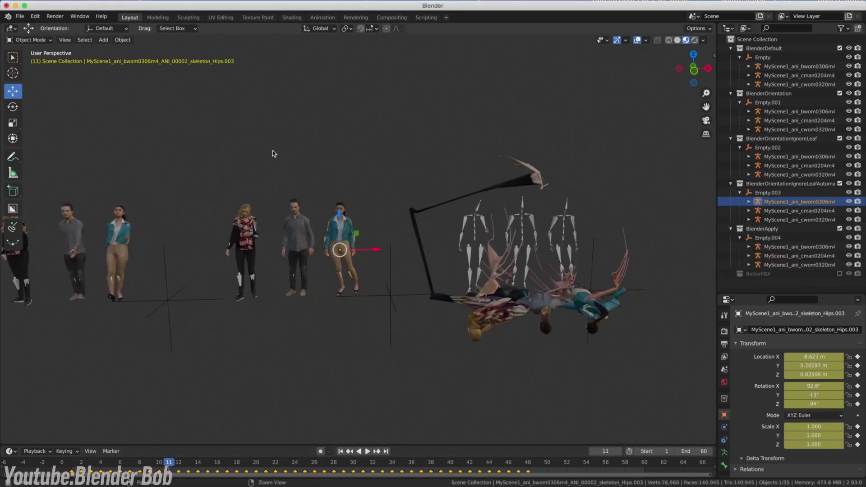
# Import BkenderBobTest.fbx with the Better FBX importer, using Automatic Bone Orientation, into the BetterFBX collection
pyautogui.click(20, 15)
pyautogui.moveTo(50, 138)
pyautogui.click(144, 220)
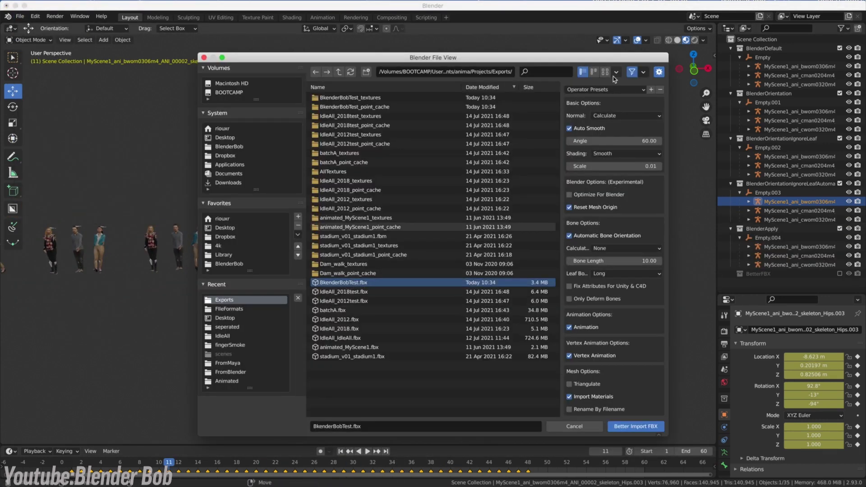
pyautogui.press('Return')
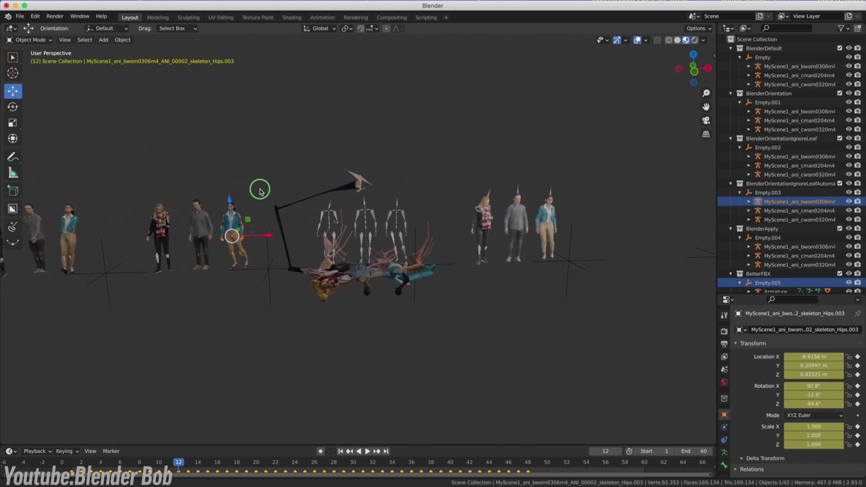
# Split off a Shader Editor beneath the 3D view and select the blonde woman to show her material nodes
pyautogui.moveTo(2, 25); pyautogui.dragTo(9, 245)
pyautogui.click(9, 248)
pyautogui.click(33, 291)
pyautogui.click(138, 144)
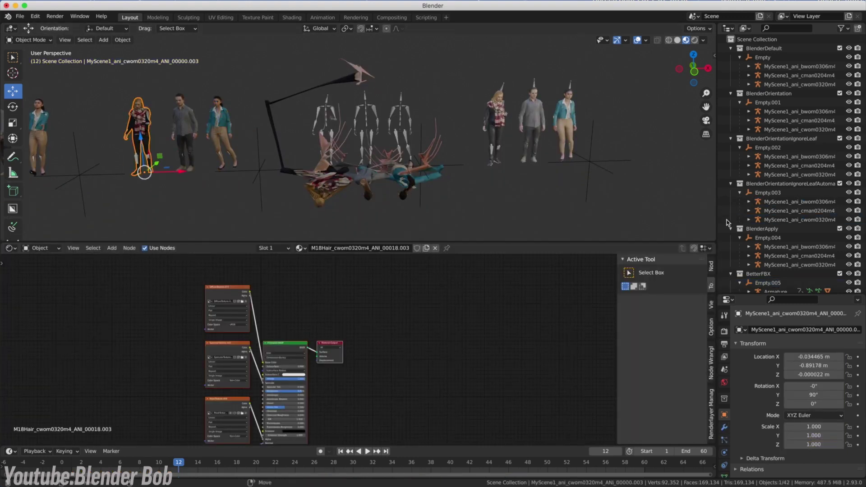
pyautogui.scroll(3, 306, 365)
pyautogui.moveTo(306, 365); pyautogui.dragTo(293, 322, button='middle')
pyautogui.hotkey('ctrl', 'z')
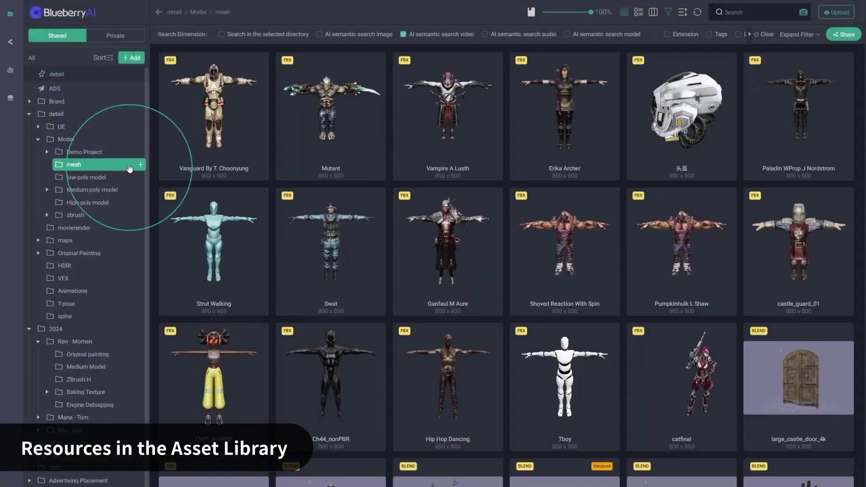
# Switch to the BlueberryAI asset library and browse the contents of the mesh and maps folders
pyautogui.moveTo(862, 170); pyautogui.dragTo(859, 340)
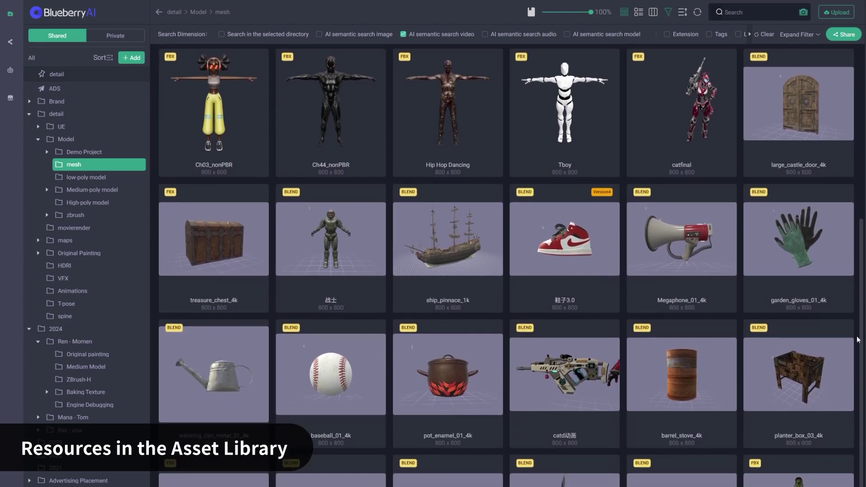
pyautogui.click(102, 243)
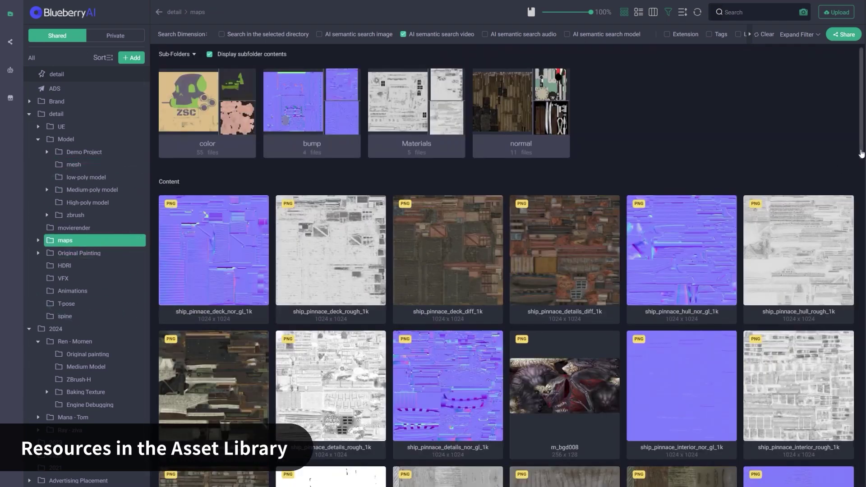
pyautogui.moveTo(862, 154); pyautogui.dragTo(860, 280)
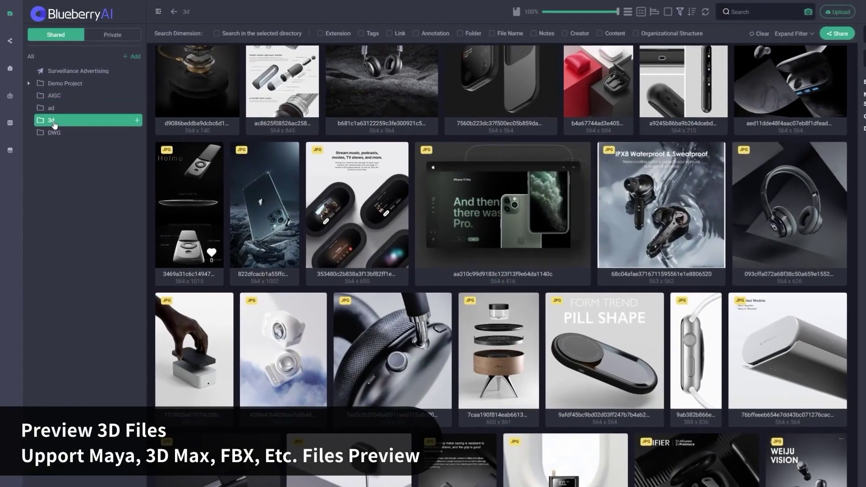
# Preview the 020202 headphones model from the 3d folder, toggling its wireframe grid and bringing up its material settings
pyautogui.click(59, 122)
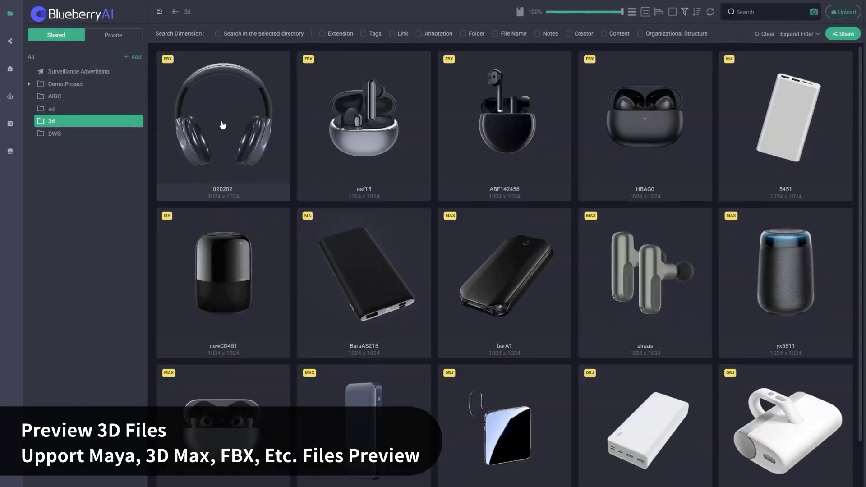
pyautogui.doubleClick(222, 125)
pyautogui.moveTo(272, 189); pyautogui.dragTo(536, 176)
pyautogui.click(760, 176)
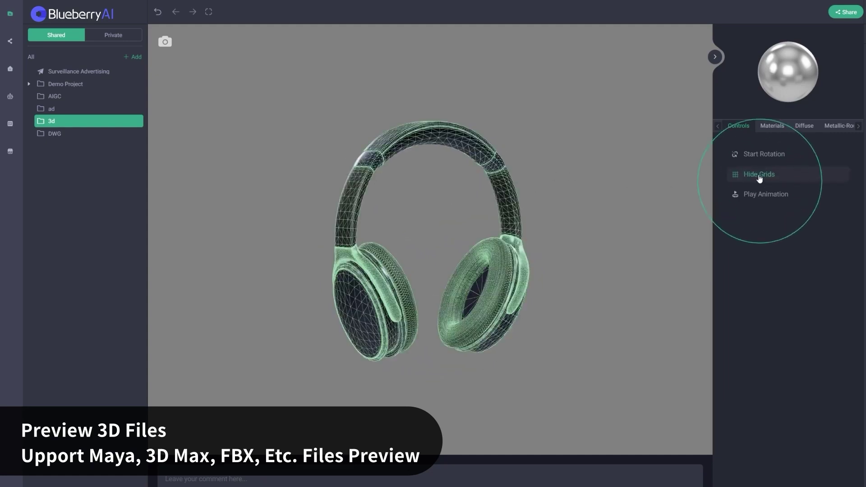
pyautogui.click(760, 176)
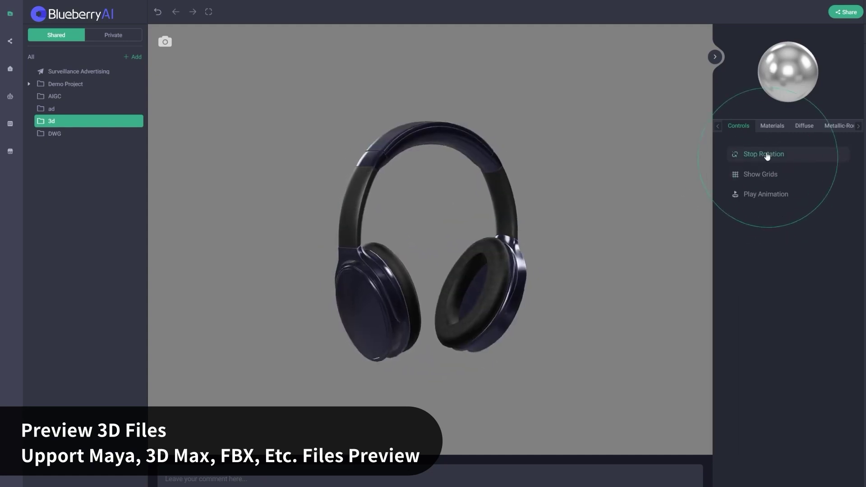
pyautogui.click(772, 126)
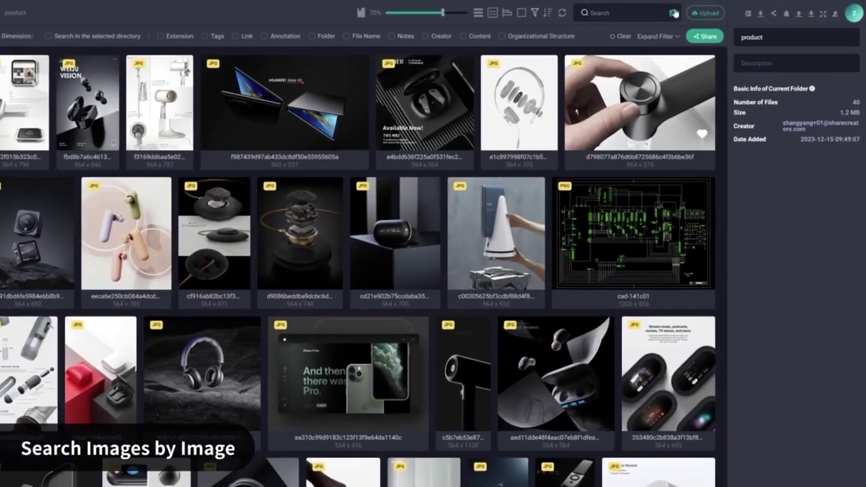
# Search the product folder's images by image, uploading a reference picture from disk
pyautogui.click(659, 13)
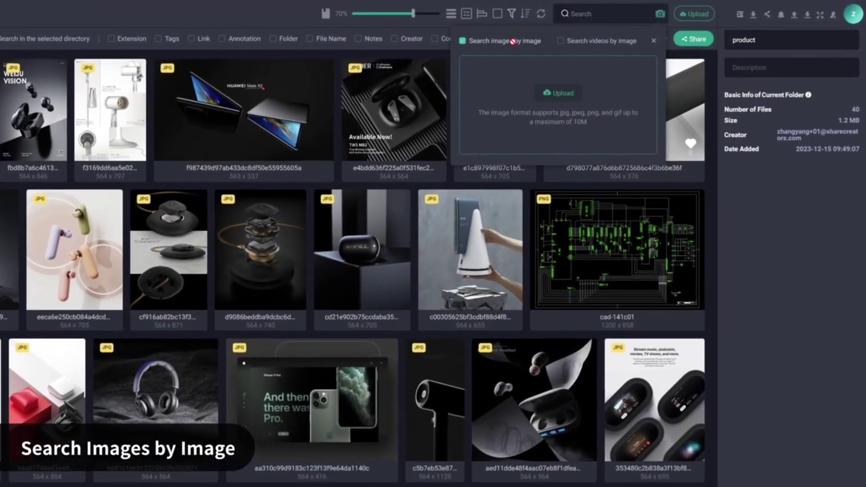
pyautogui.click(544, 92)
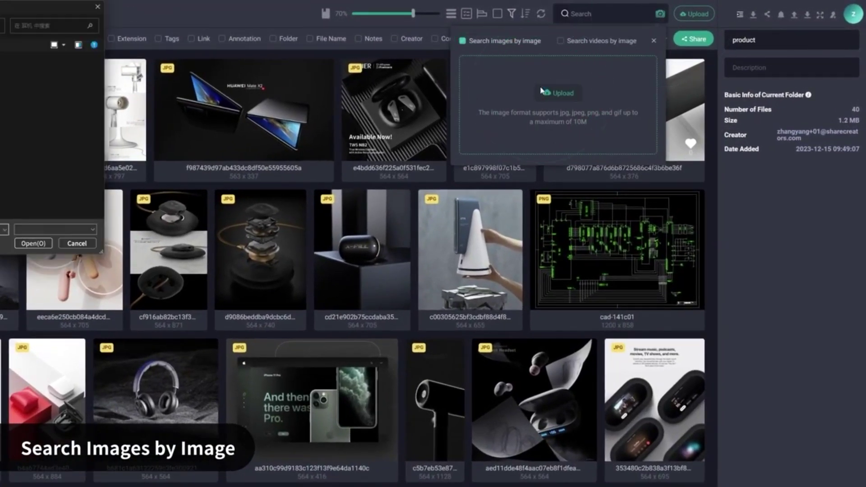
pyautogui.click(113, 50)
pyautogui.click(212, 198)
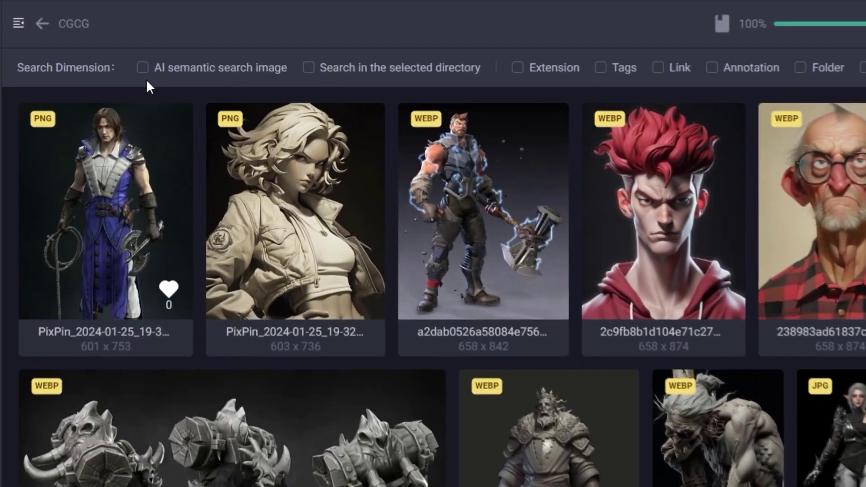
# Enable AI semantic image search and search the CGCG folder for "a man with a sword"
pyautogui.click(142, 64)
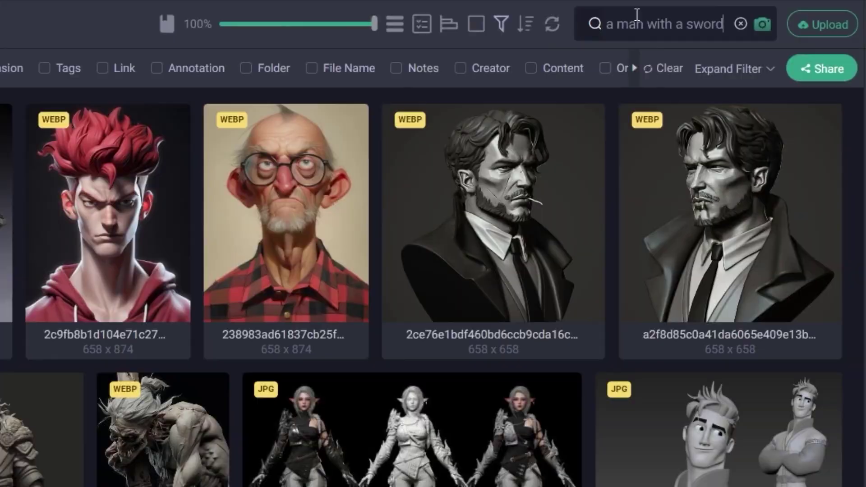
pyautogui.press('Return')
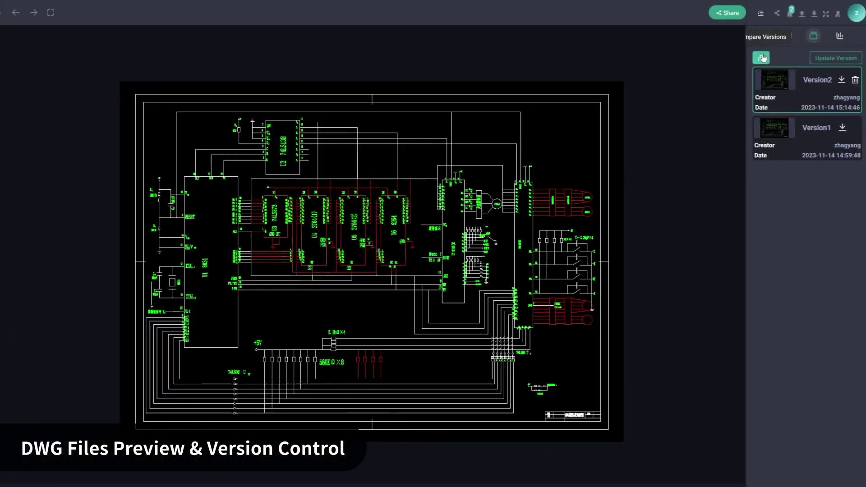
# Compare Version2 of the circuit DWG drawing with Version1
pyautogui.click(762, 58)
pyautogui.click(758, 122)
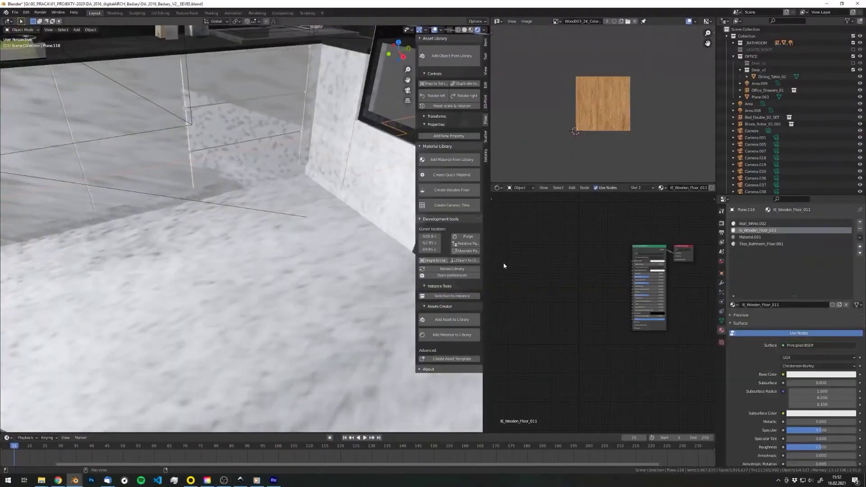
# Switch to Blender and create a wooden floor material from the material library for the room's floor plane
pyautogui.click(453, 186)
pyautogui.click(473, 242)
pyautogui.click(450, 234)
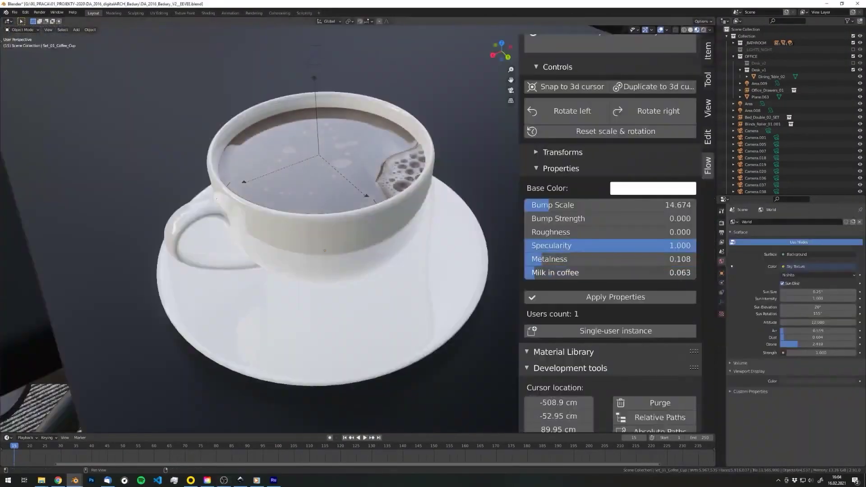
# Open the coffee cup's base colour for editing
pyautogui.click(653, 188)
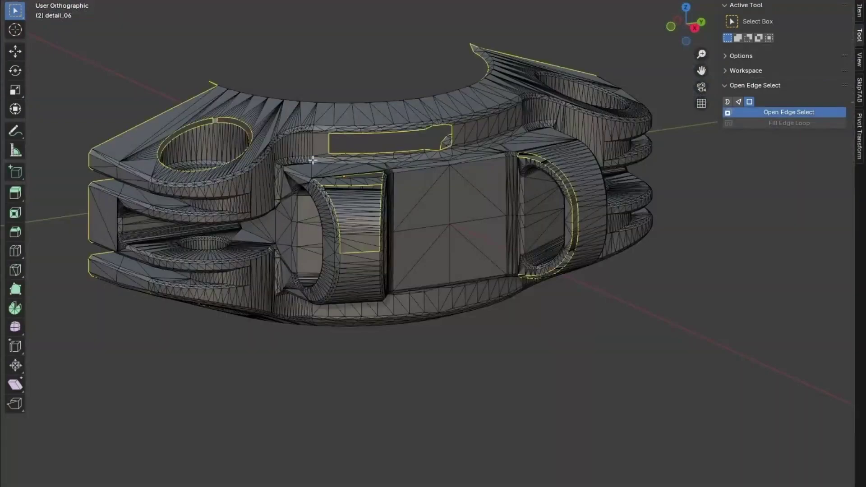
# Select the open edge loops around the holes in the detail_06 mesh and try to fill them
pyautogui.scroll(10, 313, 159)
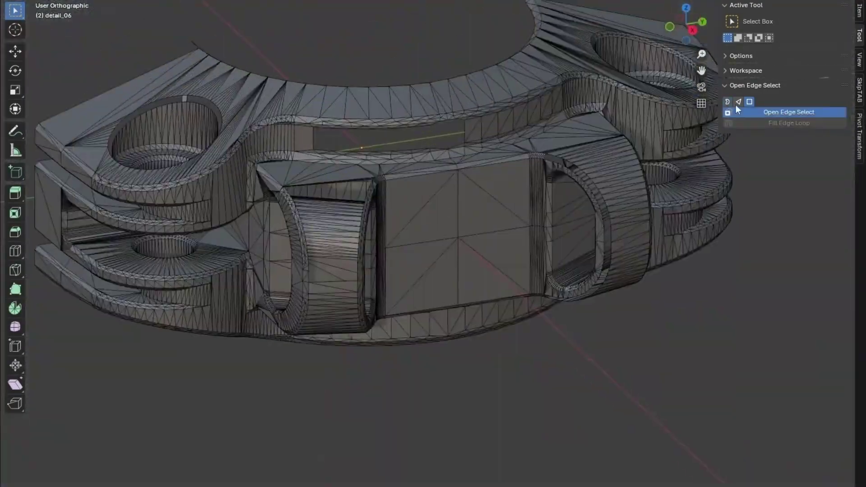
pyautogui.scroll(3, 434, 93)
pyautogui.click(790, 112)
pyautogui.moveTo(754, 123); pyautogui.dragTo(426, 157, button='middle')
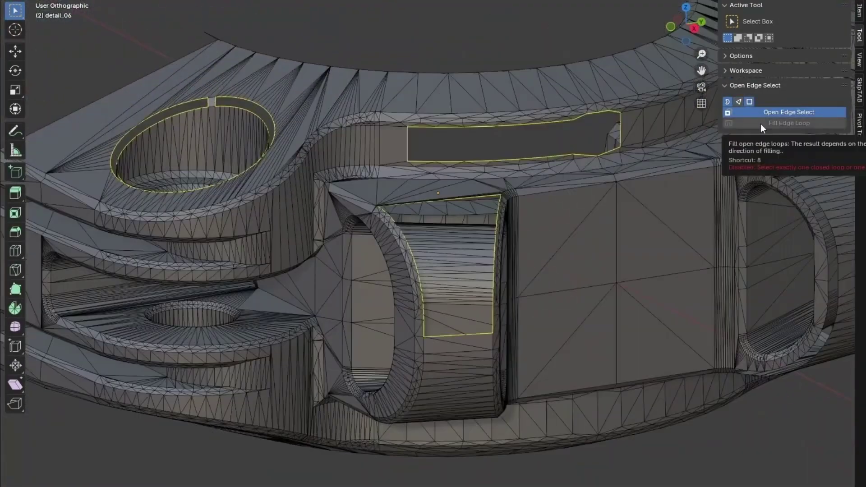
pyautogui.click(761, 124)
pyautogui.scroll(3, 472, 130)
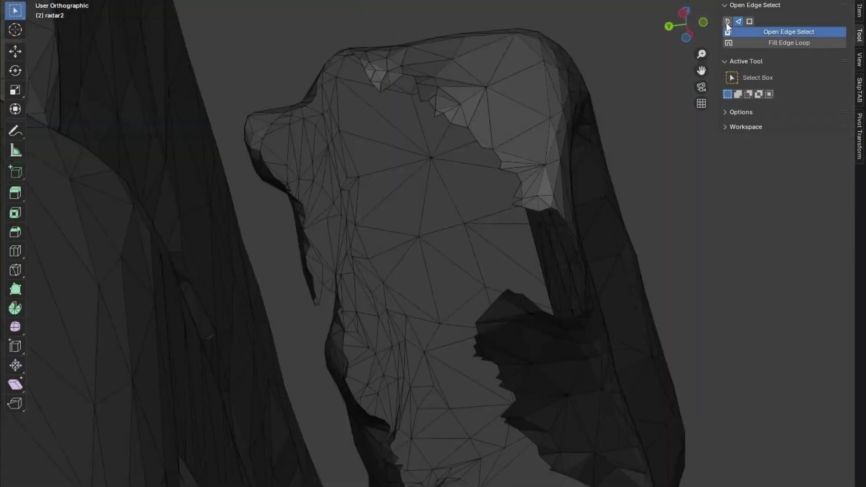
# Select the open edges of the radar2 mesh with Open Edge Select
pyautogui.click(790, 32)
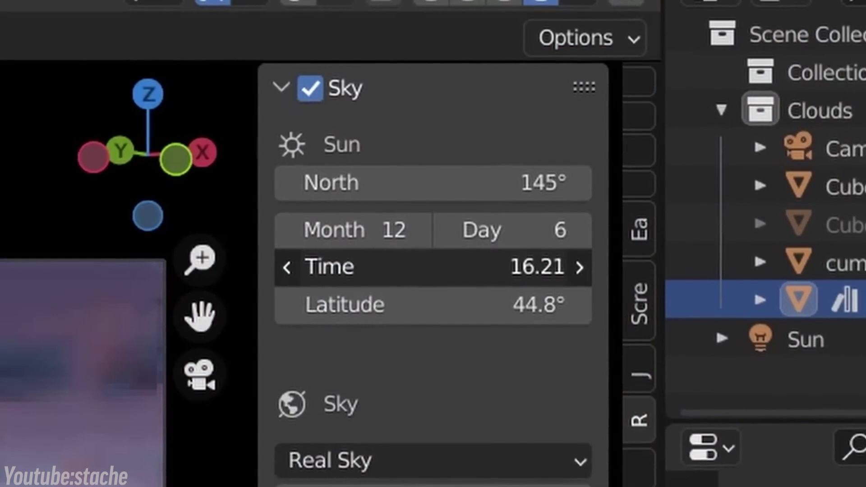
# Increase the Time value in the Sky add-on's sun settings
pyautogui.moveTo(537, 268); pyautogui.dragTo(549, 268)
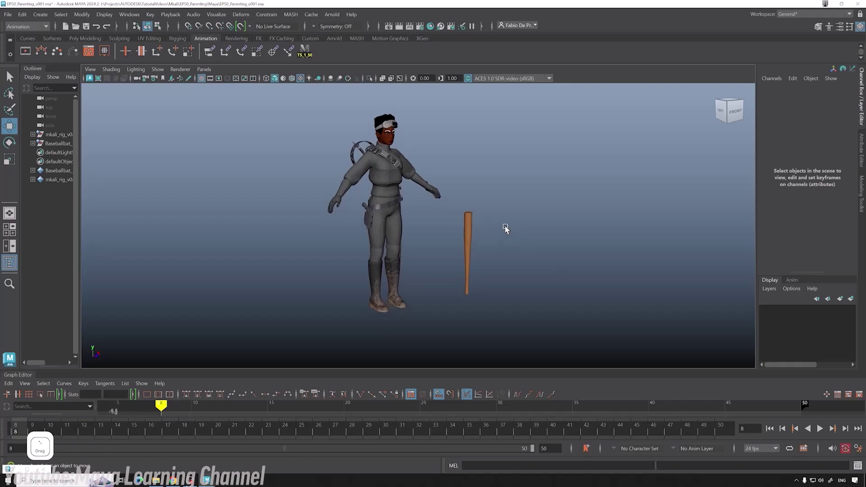
# Switch to Maya, rotate the baseball bat control about 100.5° around X and move it beside the character's left hand
pyautogui.keyDown('alt'); pyautogui.moveTo(476, 288); pyautogui.dragTo(536, 261); pyautogui.keyUp('alt')
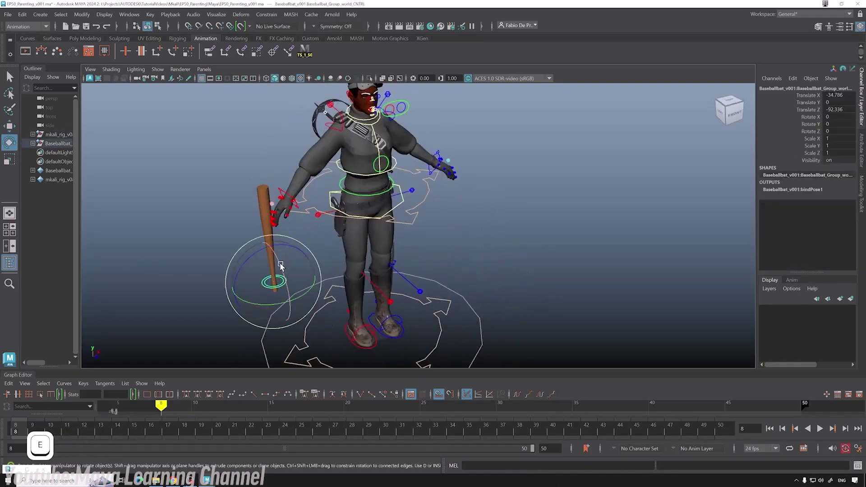
pyautogui.keyDown('alt'); pyautogui.moveTo(281, 271); pyautogui.dragTo(362, 178); pyautogui.keyUp('alt')
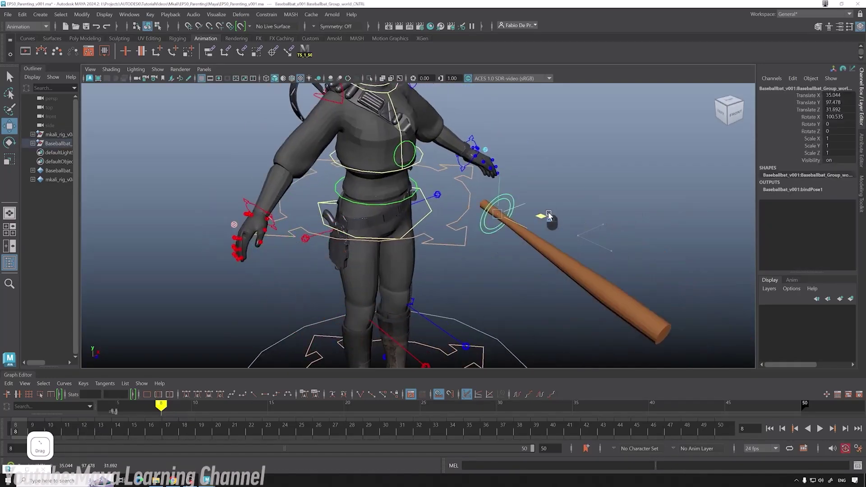
pyautogui.click(520, 199)
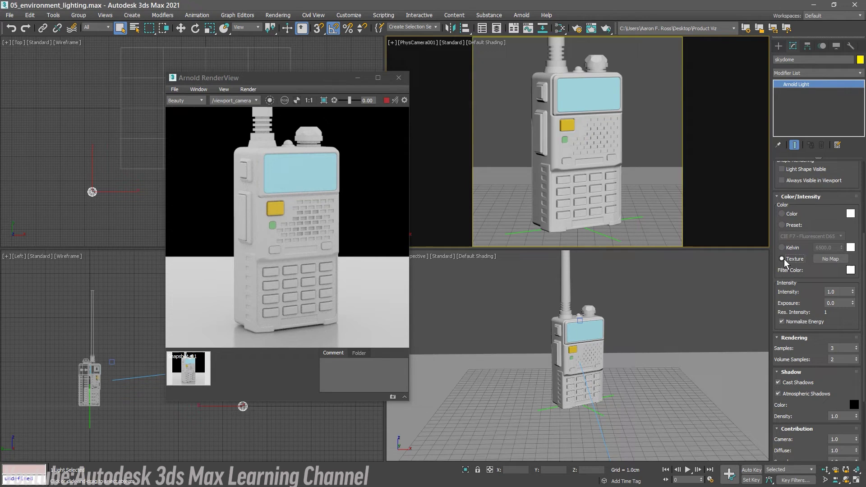
# Switch to 3ds Max and assign modern_buildings_4k_monochrome.hdr as a bitmap to the skydome light's colour texture
pyautogui.click(822, 260)
pyautogui.click(361, 169)
pyautogui.doubleClick(407, 187)
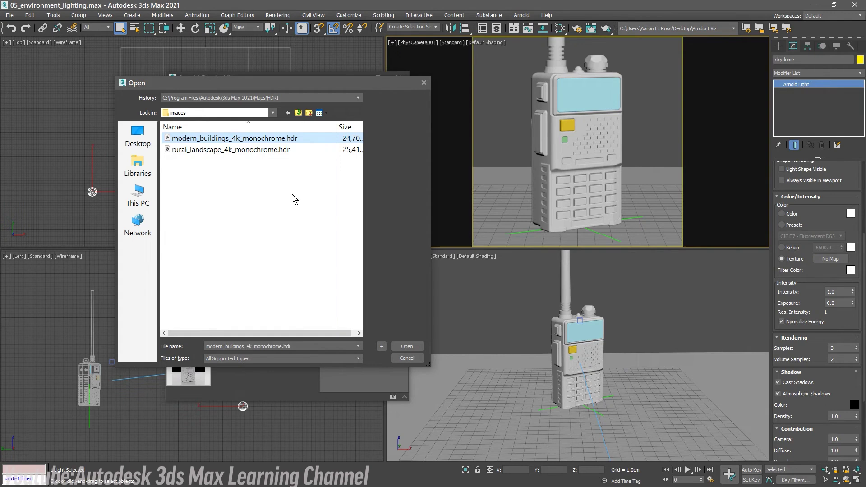
pyautogui.click(406, 346)
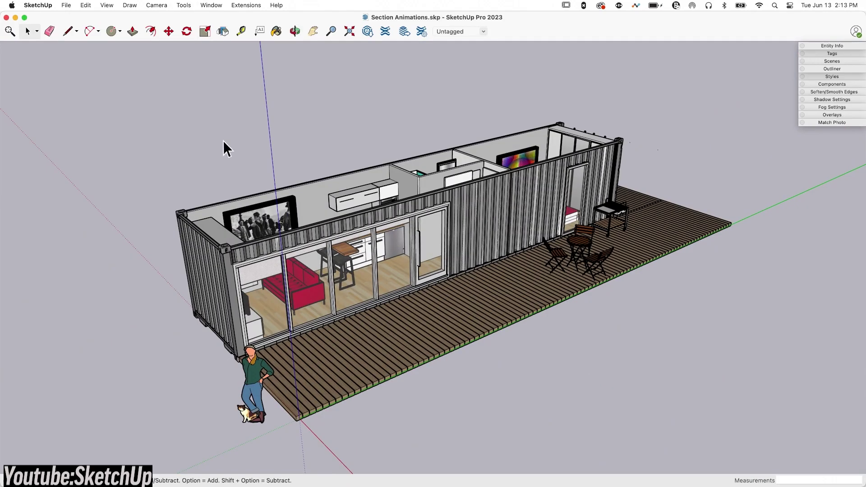
# Switch to SketchUp, place a section plane across the container's near end and add a scene saving only Active Section Planes
pyautogui.click(183, 6)
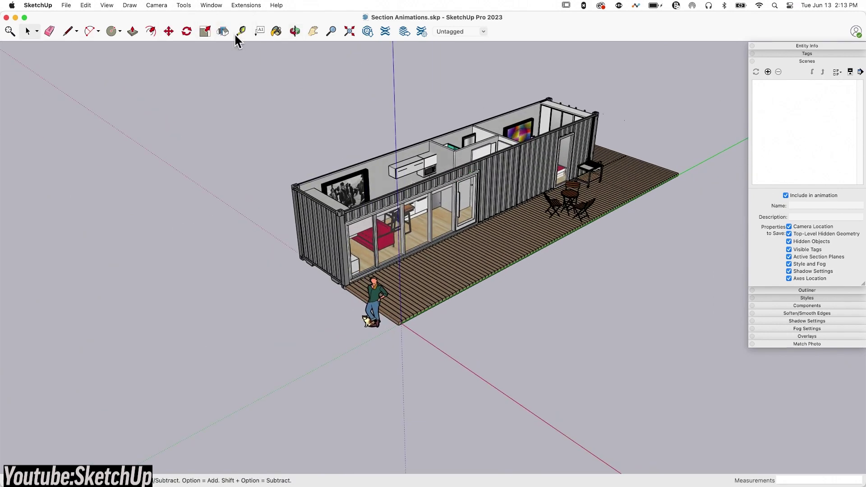
pyautogui.click(223, 31)
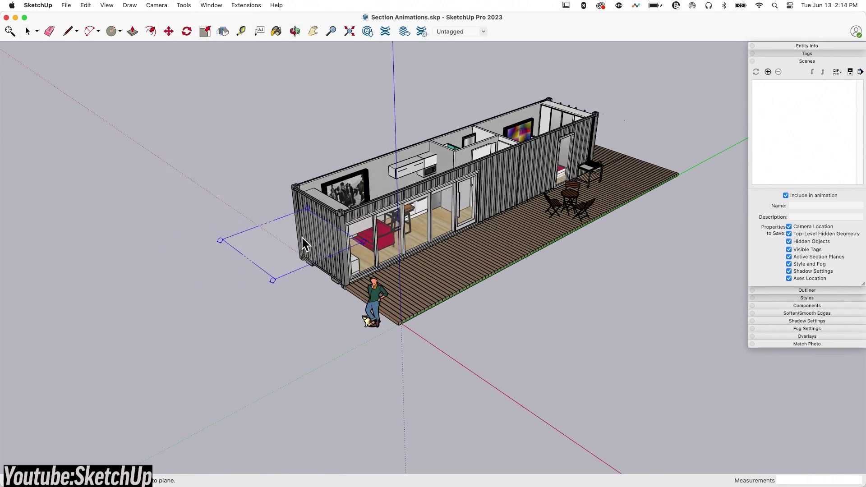
pyautogui.click(290, 206)
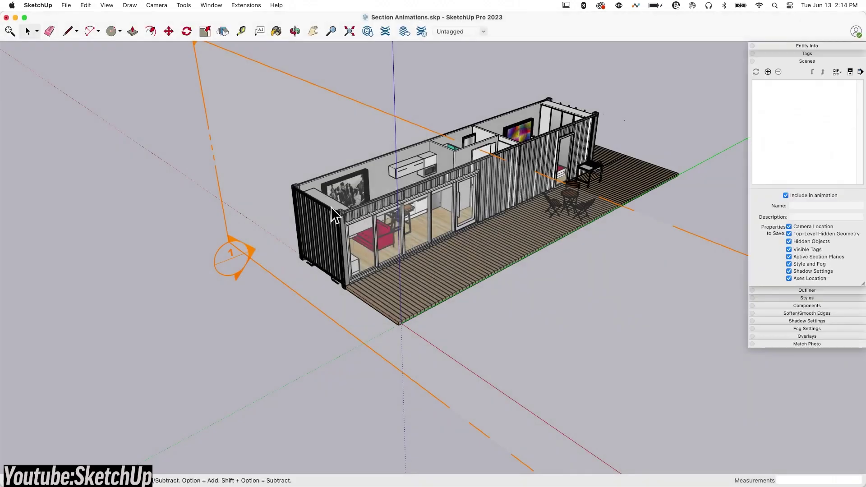
pyautogui.rightClick(215, 166)
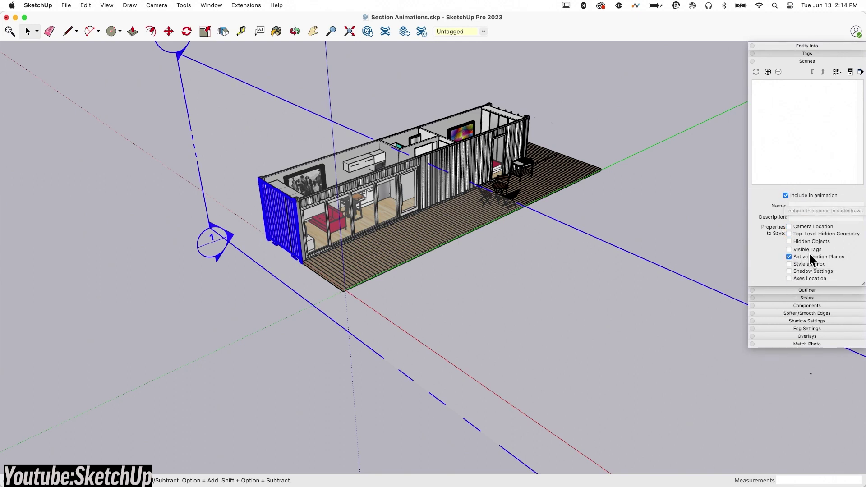
pyautogui.click(768, 71)
# Place a second section plane beyond the container's far end and reverse its direction
pyautogui.moveTo(496, 271); pyautogui.dragTo(618, 309, button='middle')
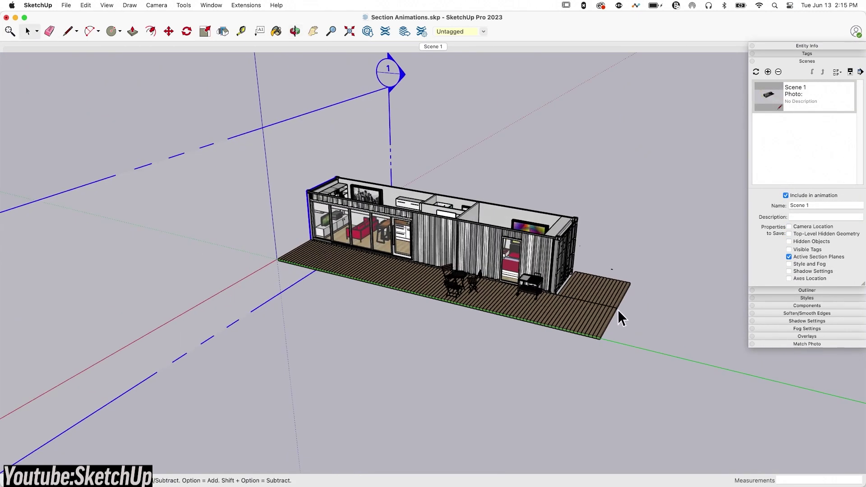
pyautogui.click(184, 5)
pyautogui.click(189, 246)
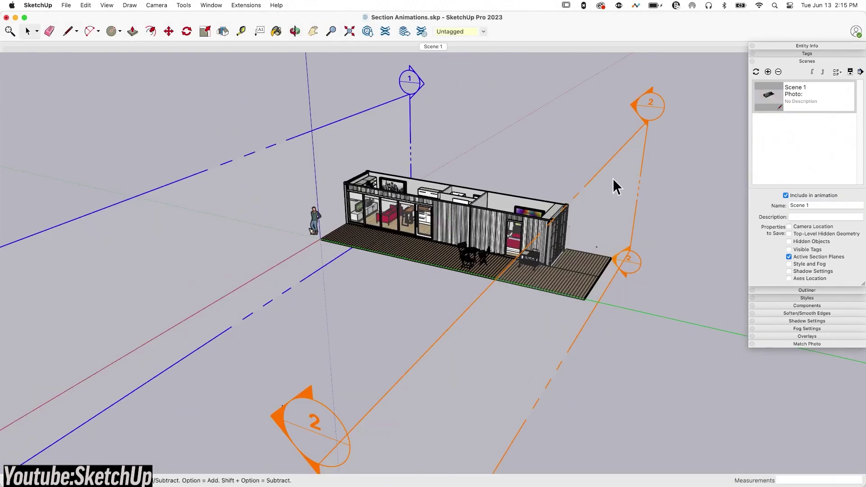
pyautogui.rightClick(558, 186)
pyautogui.click(582, 263)
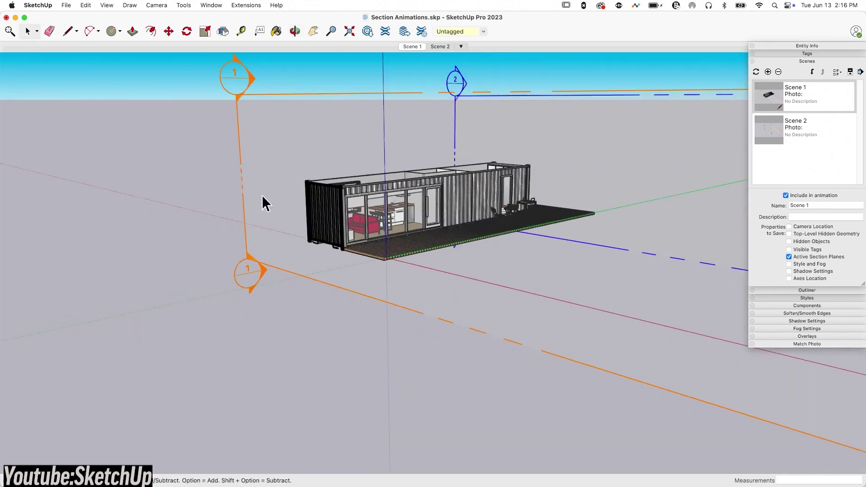
# Preview the section animation by switching back and forth between Scene 1 and Scene 2
pyautogui.click(441, 47)
pyautogui.click(410, 47)
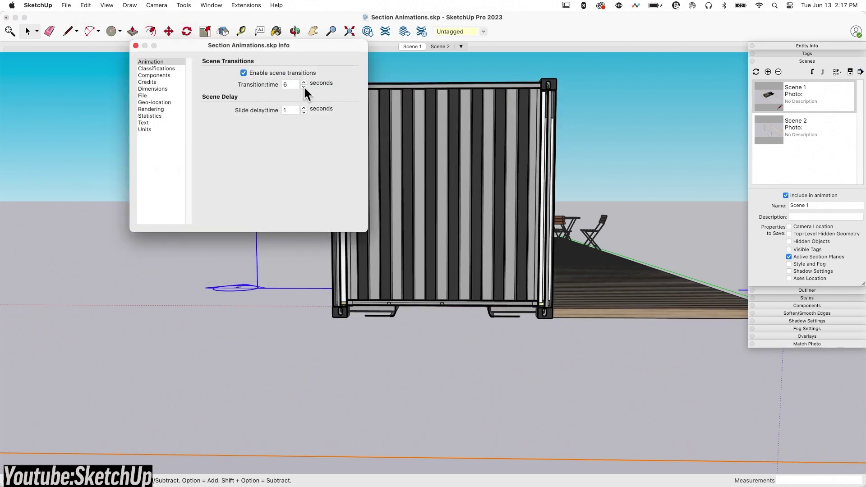
pyautogui.click(440, 47)
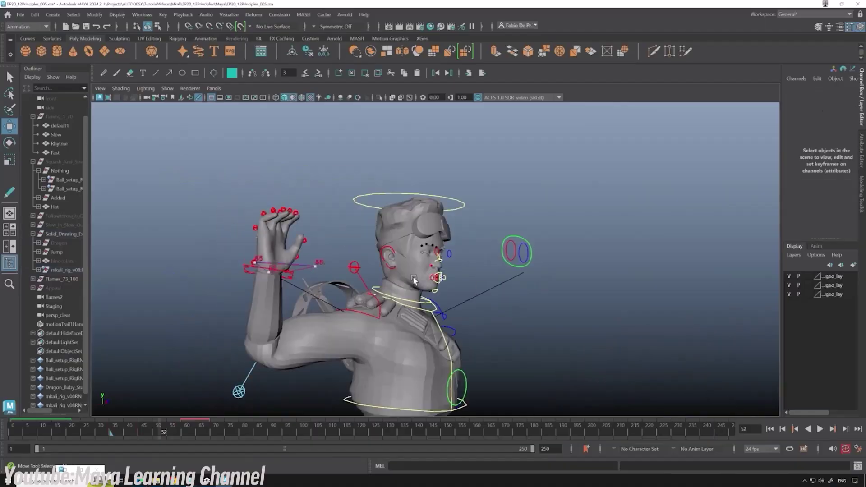
# Switch to Maya and rotate the FK control of the character's right arm
pyautogui.keyDown('alt'); pyautogui.moveTo(415, 280); pyautogui.dragTo(369, 222); pyautogui.keyUp('alt')
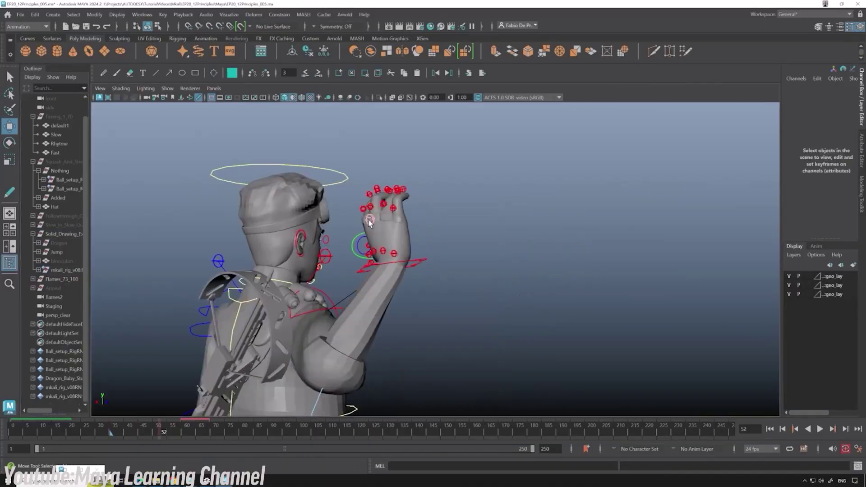
pyautogui.keyDown('alt'); pyautogui.moveTo(766, 122); pyautogui.dragTo(447, 300); pyautogui.keyUp('alt')
pyautogui.click(447, 300)
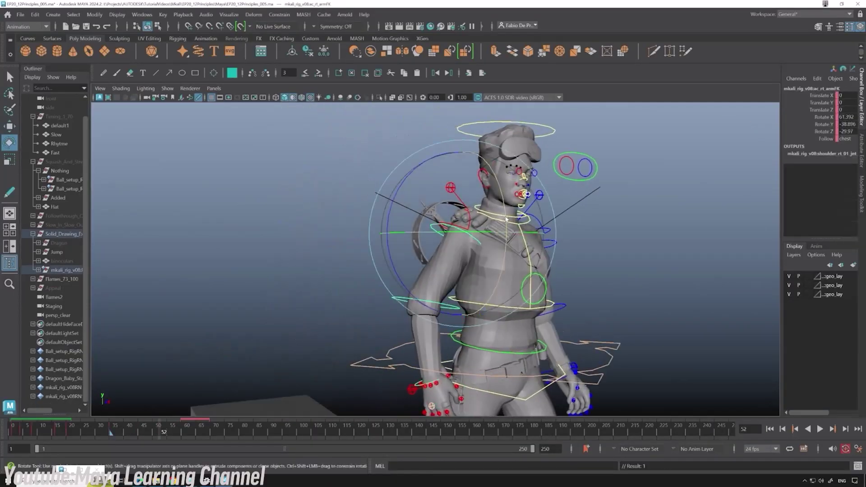
pyautogui.moveTo(442, 215); pyautogui.dragTo(400, 280)
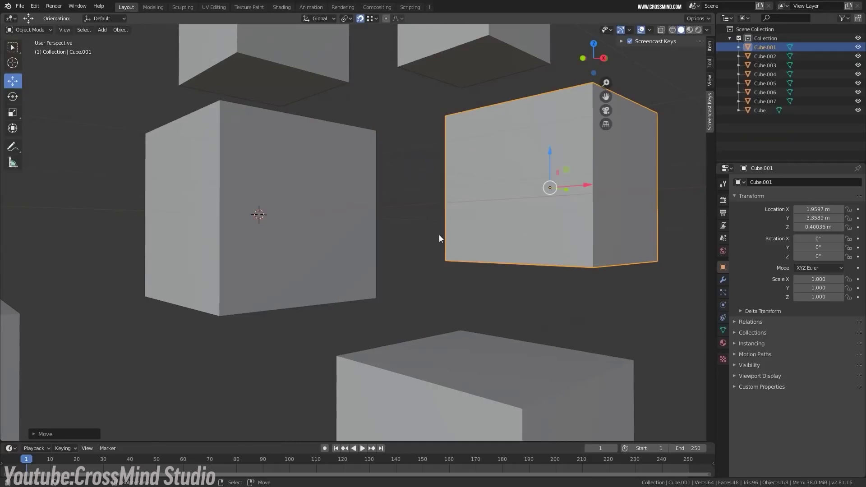
# Switch to Blender and move Cube.001 towards the lower corner of the middle cube
pyautogui.scroll(2, 468, 269)
pyautogui.moveTo(440, 236); pyautogui.dragTo(464, 259, button='middle')
pyautogui.press('g')
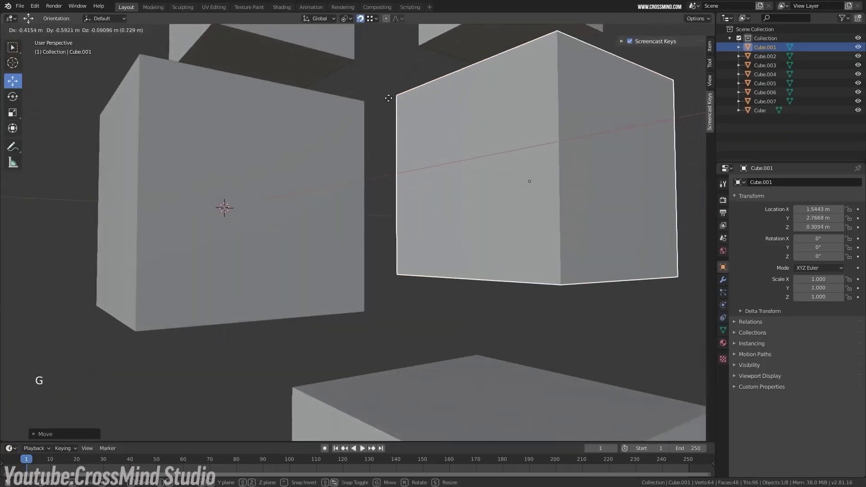
pyautogui.click(454, 79)
pyautogui.moveTo(454, 80); pyautogui.dragTo(381, 256, button='middle')
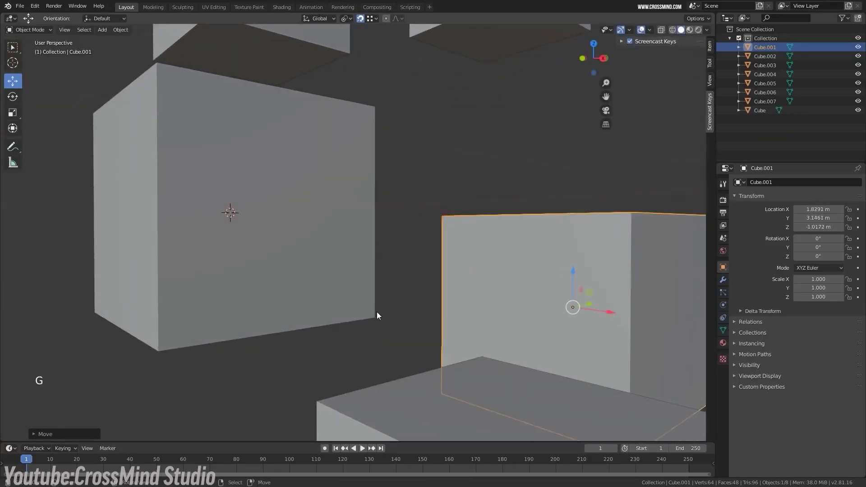
pyautogui.moveTo(377, 313); pyautogui.dragTo(381, 284, button='middle')
pyautogui.press('g')
pyautogui.scroll(-2, 470, 350)
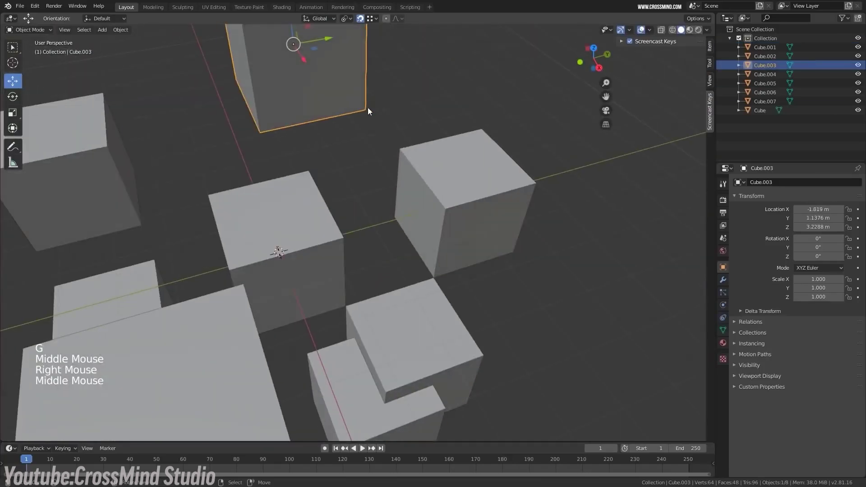
# Snap Cube.004 diagonally below the middle cube, at X 0 m, Y -2 m, Z -2 m
pyautogui.scroll(2, 314, 117)
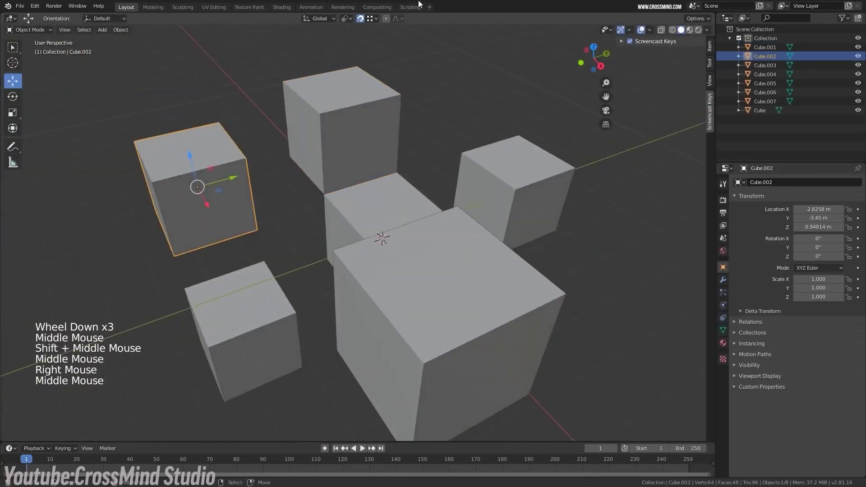
pyautogui.keyDown('shift'); pyautogui.moveTo(282, 211); pyautogui.dragTo(282, 211, button='middle'); pyautogui.keyUp('shift')
pyautogui.press('g')
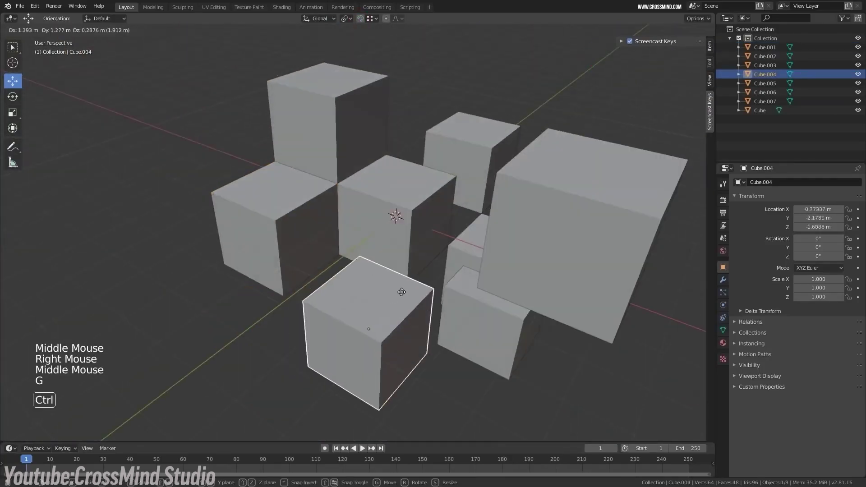
pyautogui.moveTo(406, 271); pyautogui.dragTo(424, 266, button='middle')
pyautogui.keyDown('shift'); pyautogui.moveTo(424, 266); pyautogui.dragTo(445, 265, button='middle'); pyautogui.keyUp('shift')
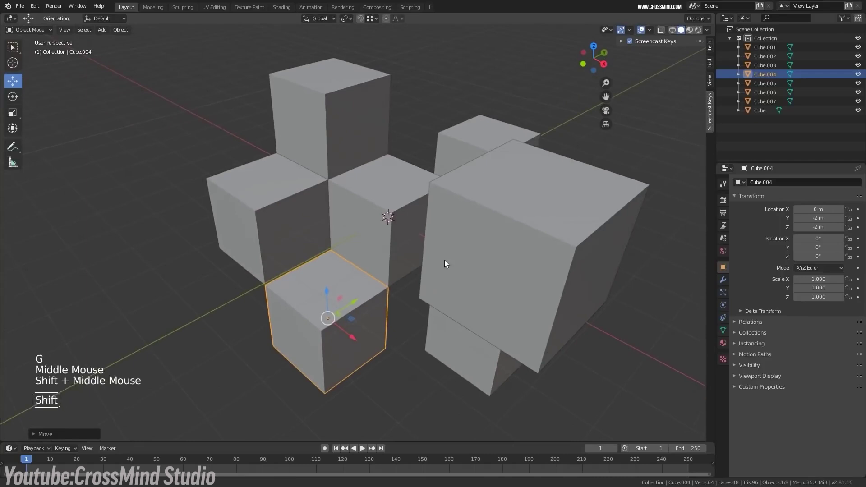
# Move Cube.006 close beside the middle cube, to about X 1.47 m, Y 2.13 m, Z 0.59 m
pyautogui.click(376, 19)
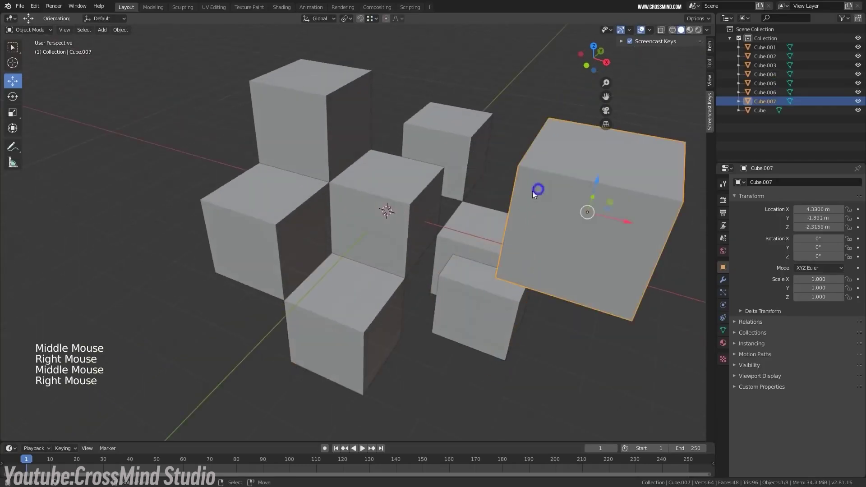
pyautogui.press('g')
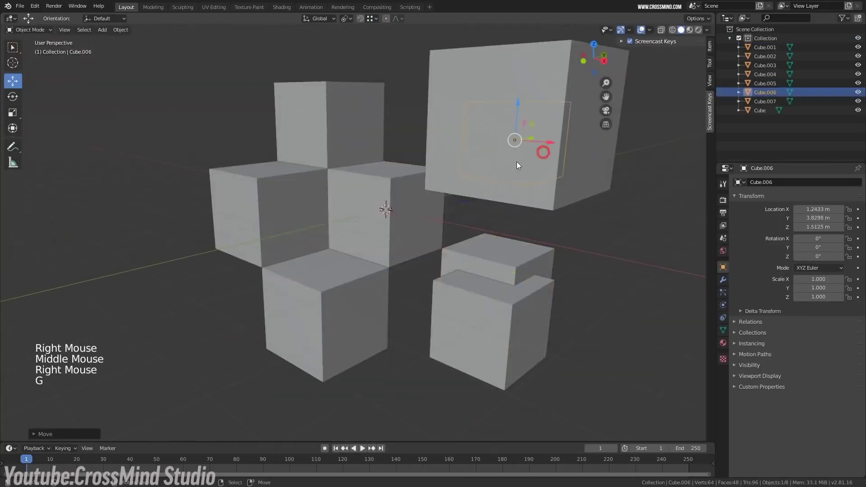
pyautogui.moveTo(518, 154); pyautogui.dragTo(406, 135, button='middle')
pyautogui.press('g')
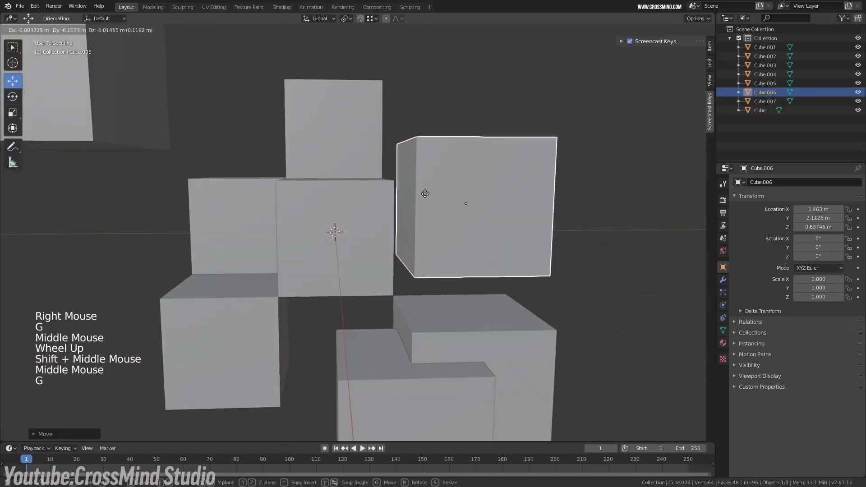
pyautogui.scroll(1, 432, 197)
pyautogui.moveTo(432, 197); pyautogui.dragTo(373, 30, button='middle')
pyautogui.moveTo(407, 156); pyautogui.dragTo(460, 144, button='middle')
# Try scaling Cube.006 by about 1.2 along the Z axis towards the middle cube's top corner
pyautogui.press('s')
pyautogui.press('z')
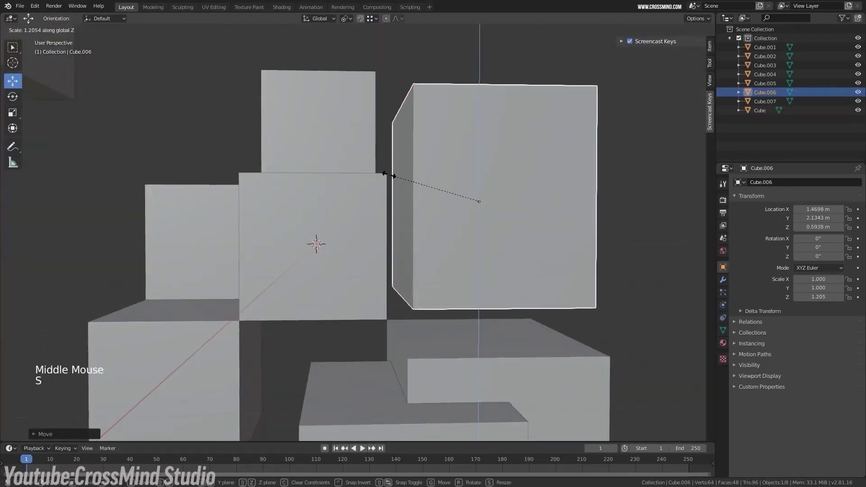
pyautogui.click(387, 173)
pyautogui.moveTo(387, 173); pyautogui.dragTo(461, 201, button='middle')
pyautogui.hotkey('ctrl', 'z')
# Try scaling Cube.006 along the Z axis once more and undo the scaling
pyautogui.press('s')
pyautogui.press('g')
pyautogui.press('Escape')
pyautogui.press('s')
pyautogui.press('z')
pyautogui.click(464, 203)
pyautogui.scroll(-2, 461, 201)
pyautogui.moveTo(460, 201); pyautogui.dragTo(447, 189, button='middle')
pyautogui.hotkey('ctrl', 'z')
# Adjust the snapping options and start rotating Cube.006
pyautogui.click(374, 18)
pyautogui.keyDown('shift'); pyautogui.click(357, 54); pyautogui.keyUp('shift')
pyautogui.moveTo(384, 181); pyautogui.dragTo(389, 246, button='middle')
pyautogui.press('r')
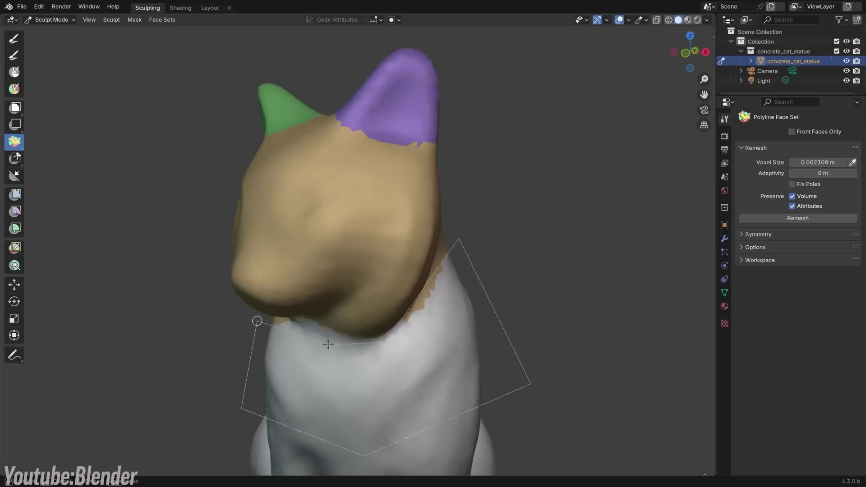
# Close a polyline face set around the cat statue's chest and resize the Tool node editor below the viewport
pyautogui.click(257, 321)
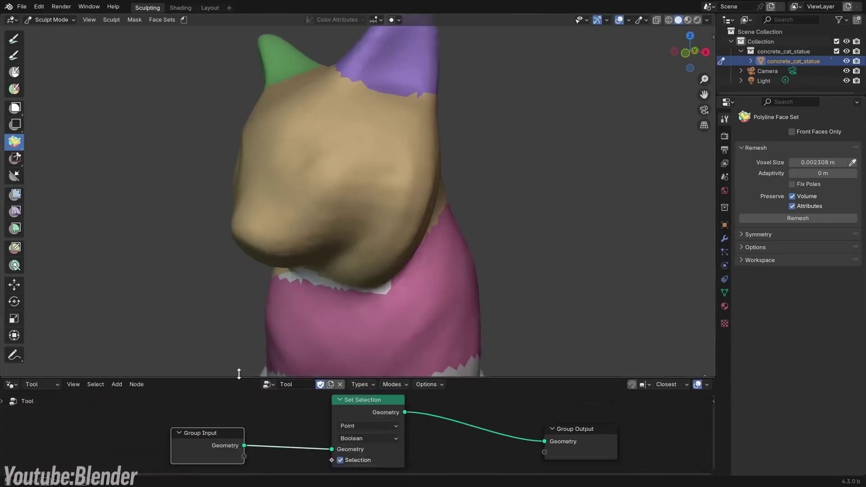
pyautogui.moveTo(240, 371); pyautogui.dragTo(242, 468)
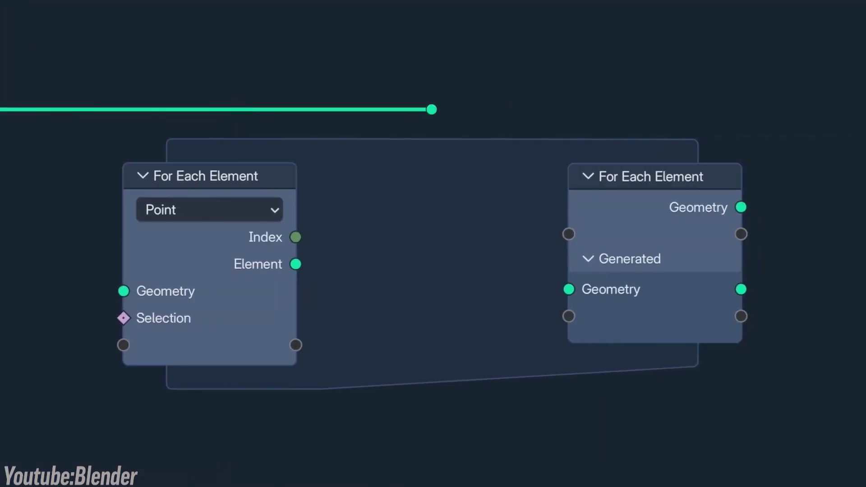
# Examine the domain options of the For Each Element node and the data type options of the Hash Value node
pyautogui.click(224, 215)
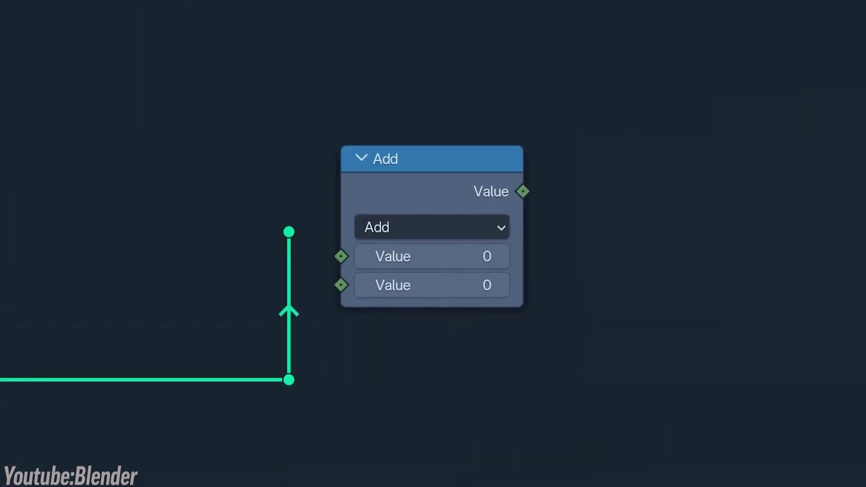
pyautogui.click(340, 145)
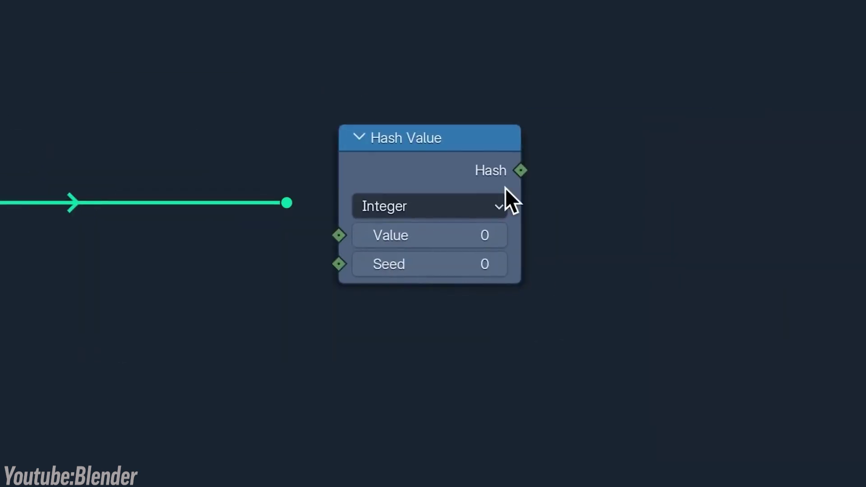
pyautogui.click(500, 204)
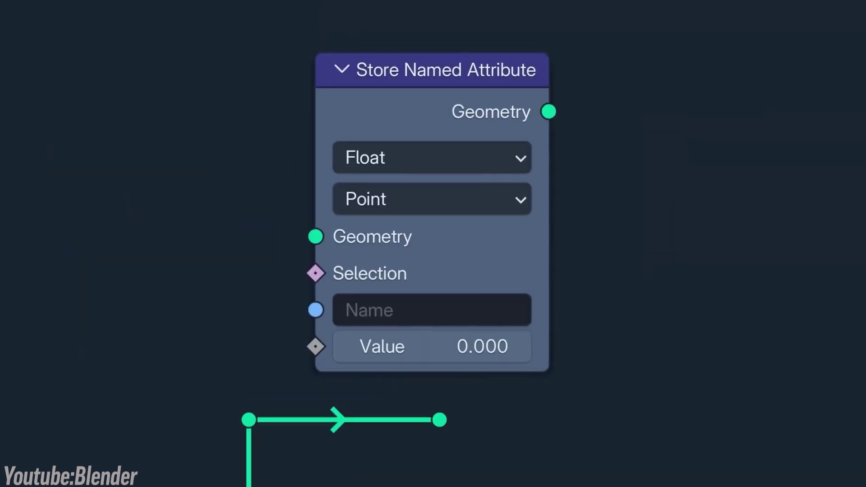
# Enter a social handle as the Store Named Attribute name and a first name in the second Set Geometry Name node
pyautogui.write('@harryblends *_*')
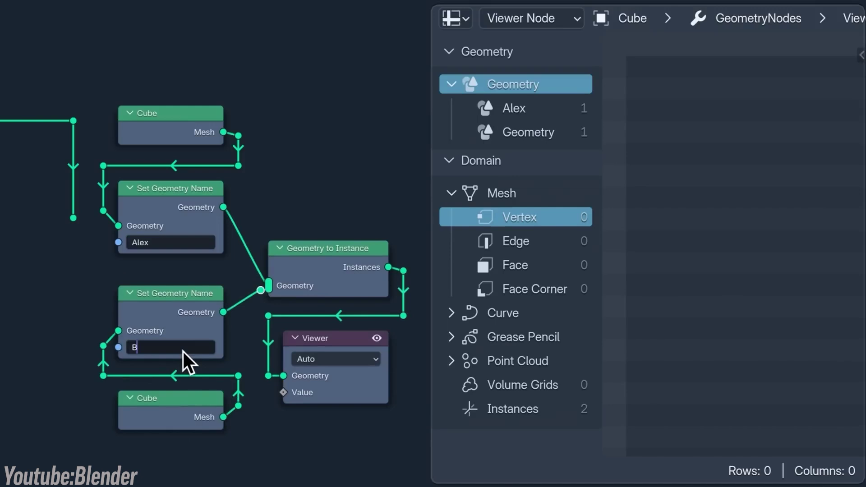
pyautogui.write('rian')
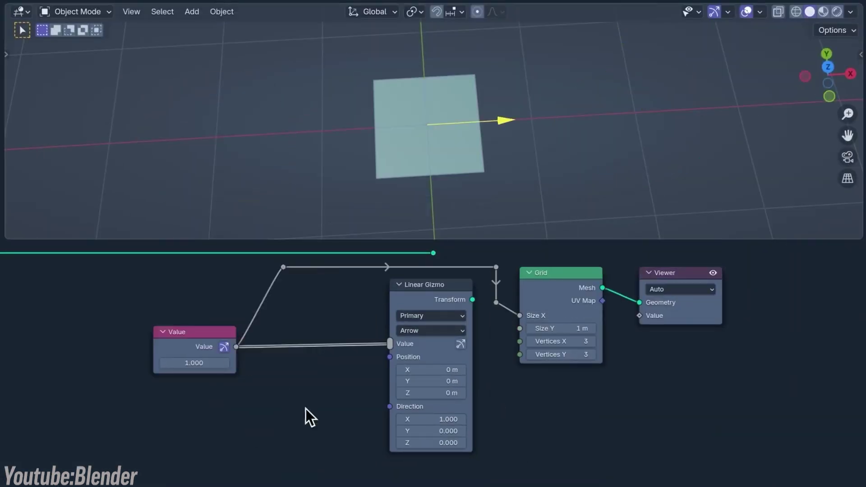
# Stretch the grid along X with the linear gizmo and adjust Translation Y and Rotation X in Transform Geometry
pyautogui.moveTo(506, 121); pyautogui.dragTo(767, 99)
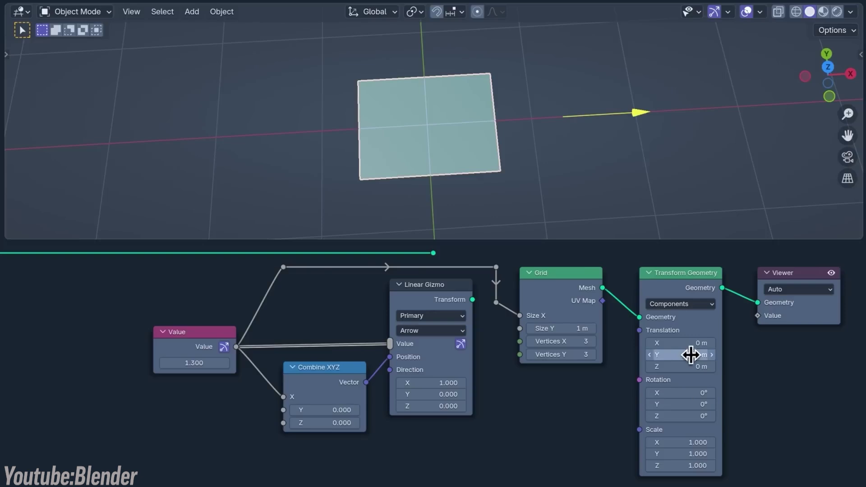
pyautogui.moveTo(691, 354); pyautogui.dragTo(698, 350)
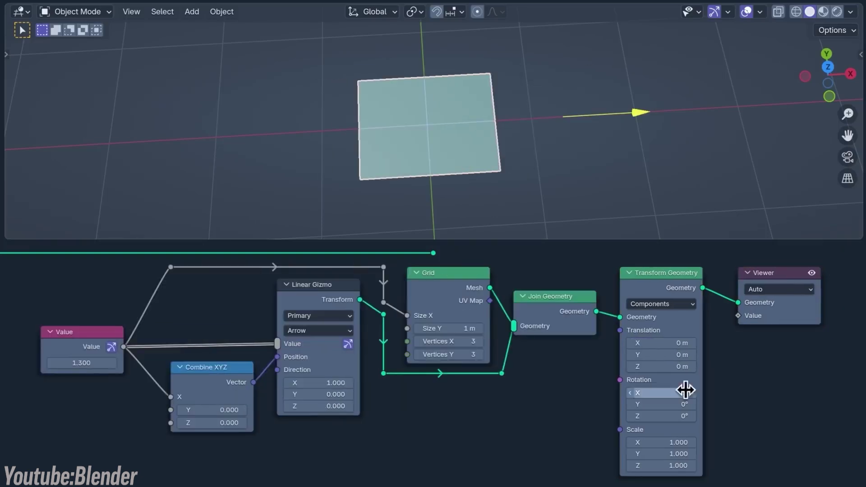
pyautogui.moveTo(686, 389); pyautogui.dragTo(697, 390)
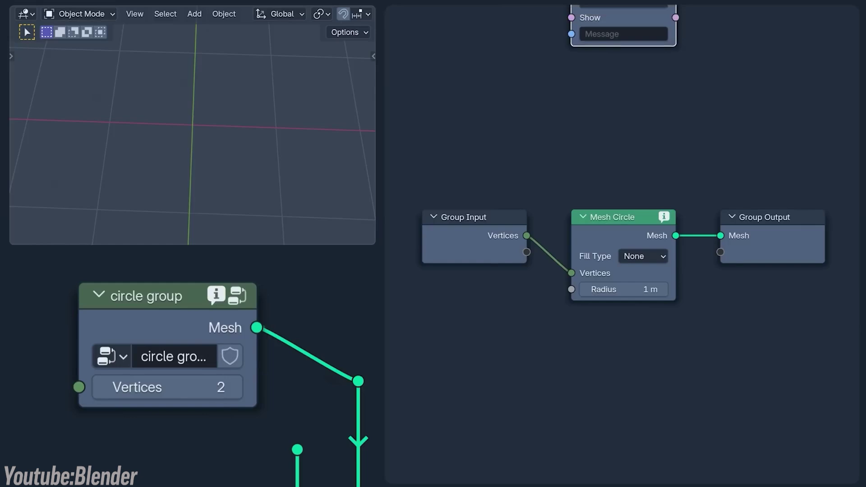
# Complete the Warning node's message as "you're not enough" and set its warning type to Info
pyautogui.write('ough')
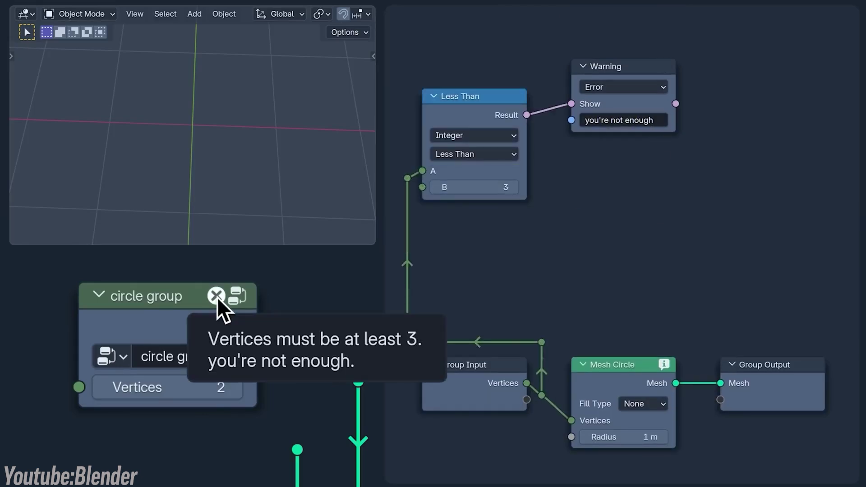
pyautogui.click(624, 87)
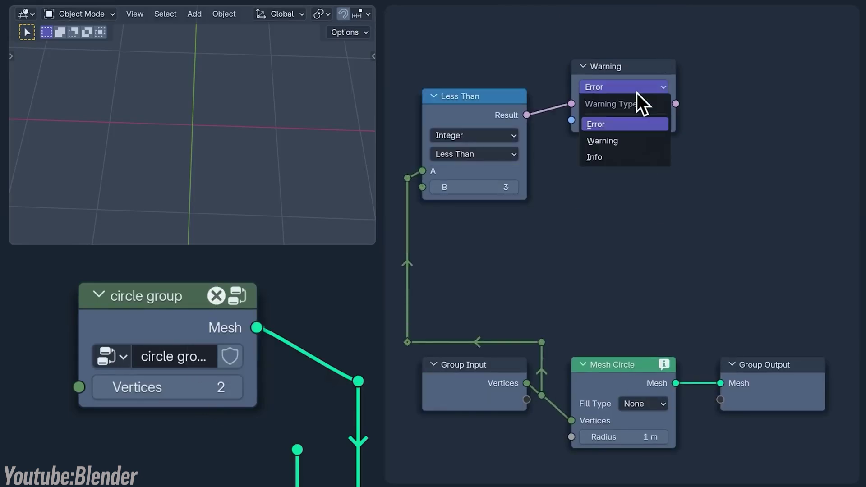
pyautogui.click(599, 157)
pyautogui.press('n')
pyautogui.click(713, 118)
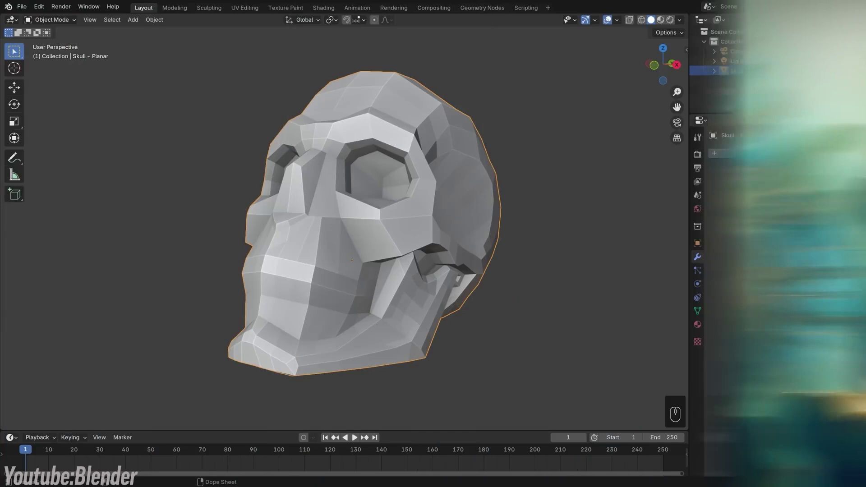
# Shade the planar skull smooth by angle and open the Smooth by Angle modifier's options
pyautogui.rightClick(554, 158)
pyautogui.click(554, 158)
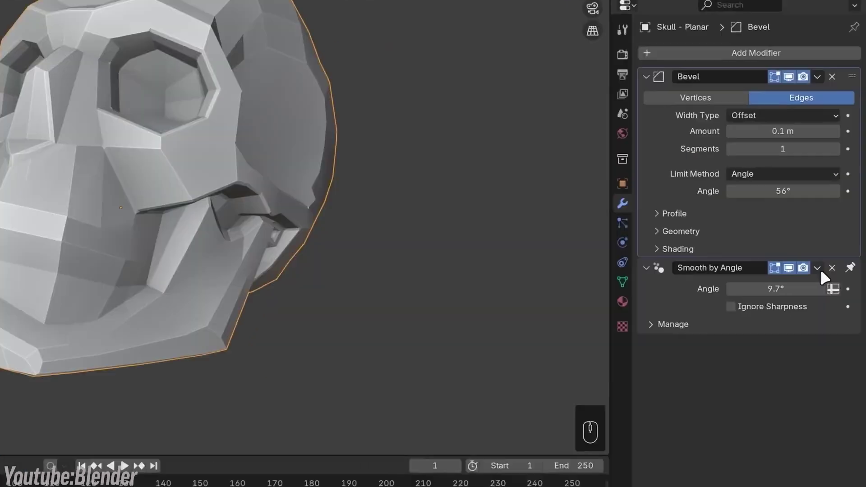
pyautogui.click(832, 301)
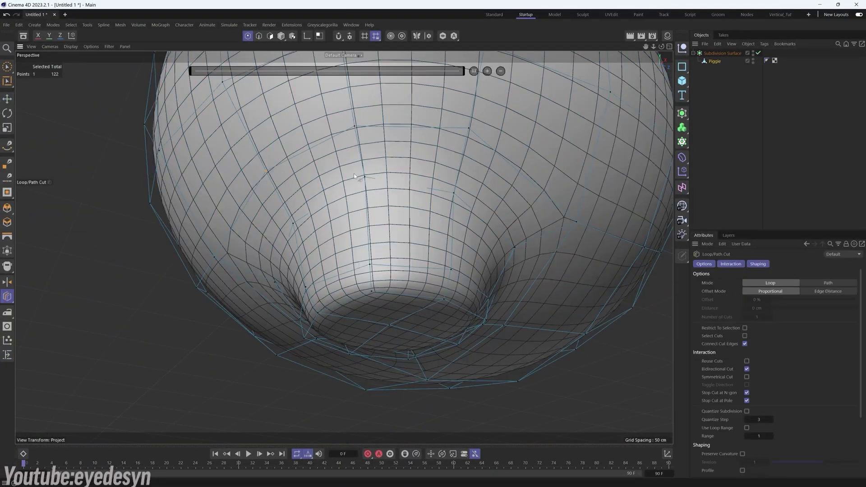
# In Cinema 4D, set the viewport wire display to Isoparms and select the edge loop around the base of the piggy's leg
pyautogui.click(71, 46)
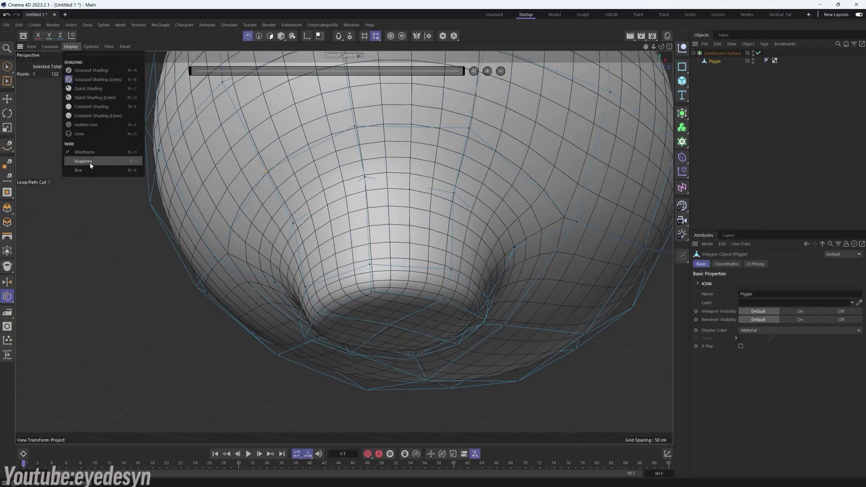
pyautogui.click(91, 162)
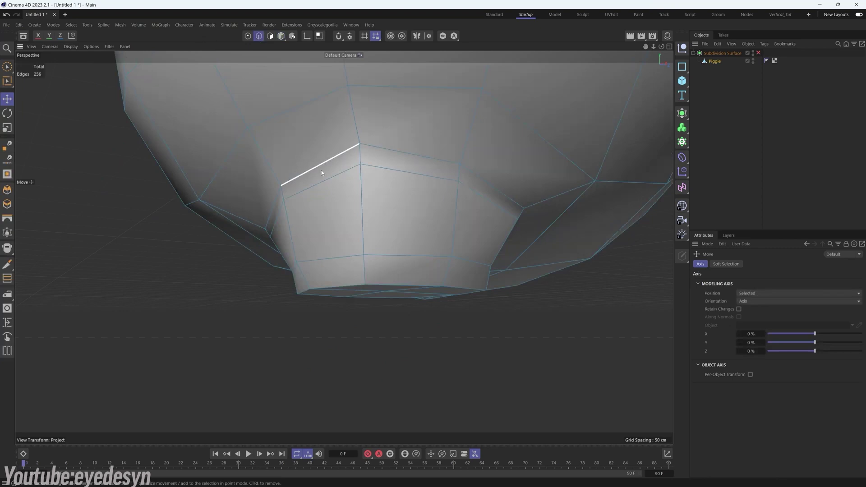
pyautogui.doubleClick(323, 172)
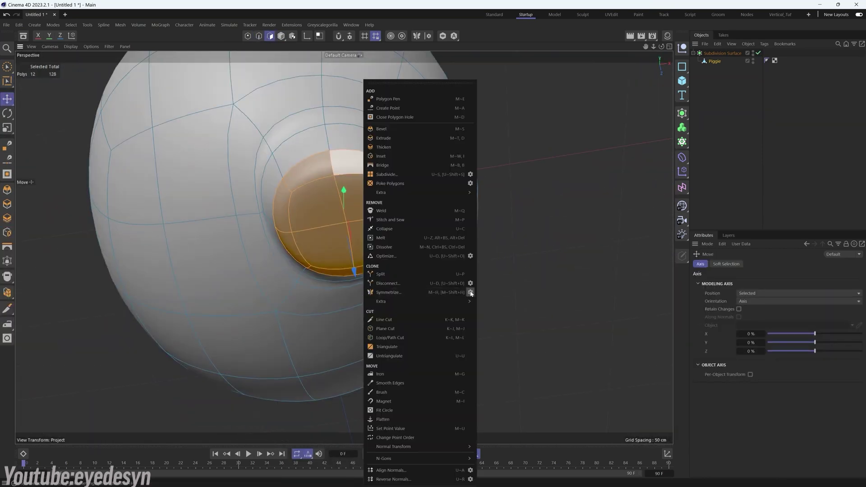
# Symmetrize the piggy's selected leg polygons twice and bring up the modelling commands for the diagonal edges under the belly
pyautogui.click(470, 293)
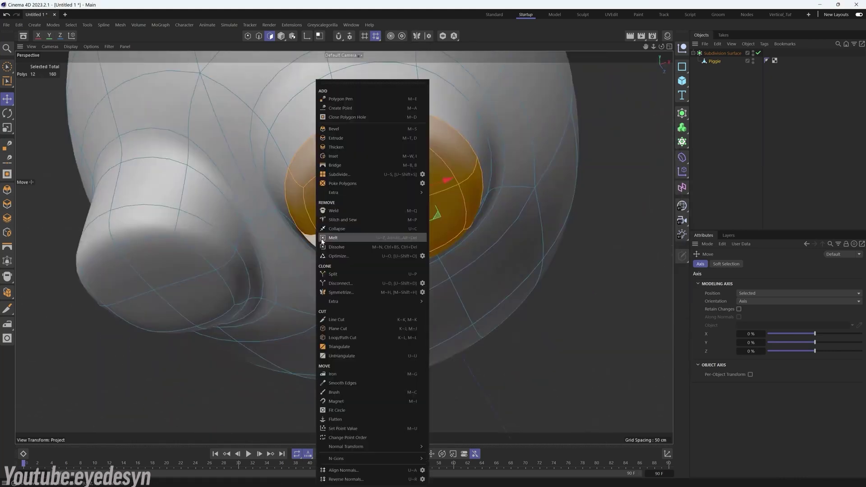
pyautogui.click(422, 293)
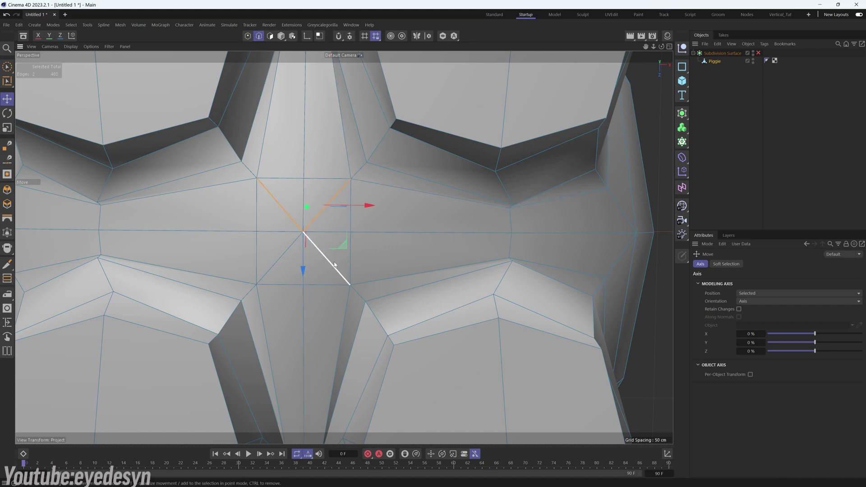
pyautogui.rightClick(287, 248)
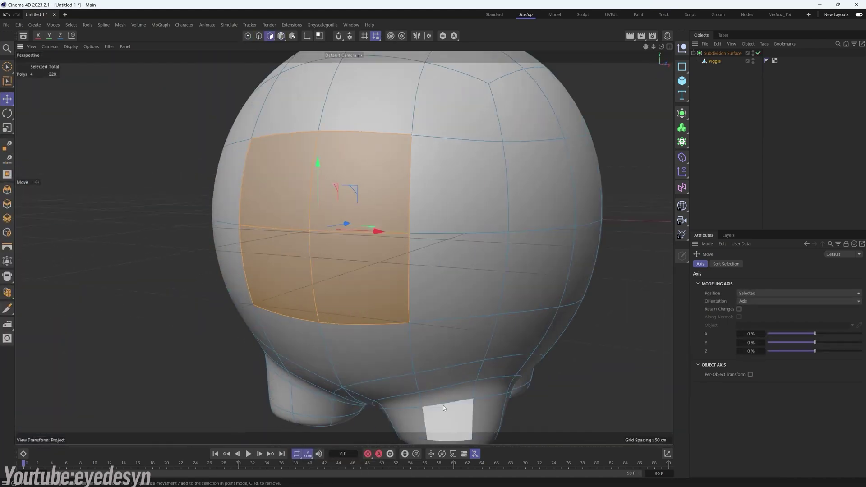
pyautogui.press('m')
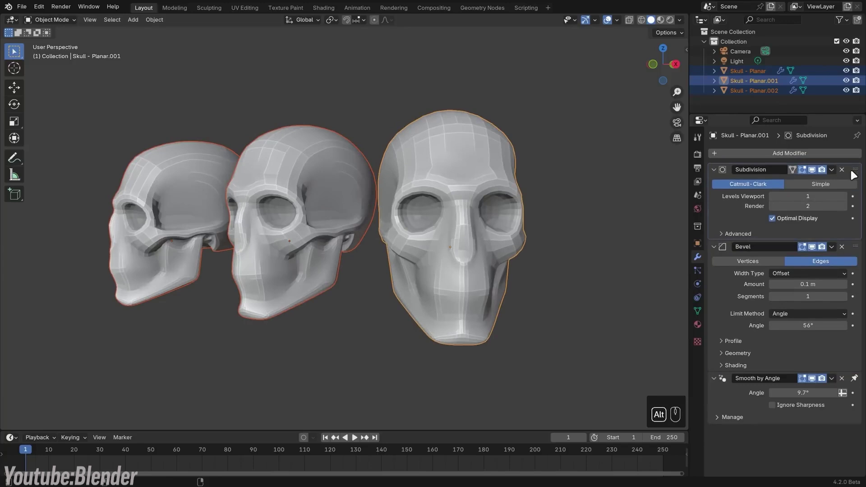
# Switch to Blender and remove the Subdivision modifier from all three selected skulls
pyautogui.click(842, 170)
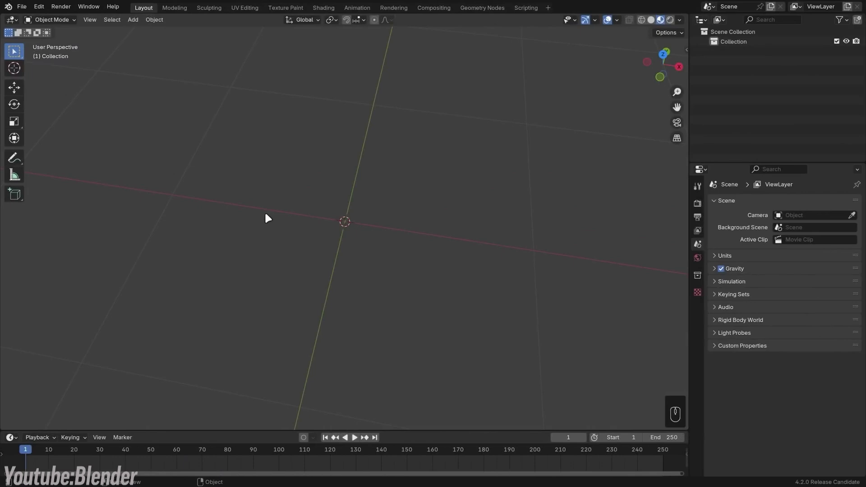
# Import resize.jpg into the empty scene as an image mesh plane with the Principled shader
pyautogui.hotkey('shift', 'a')
pyautogui.click(300, 233)
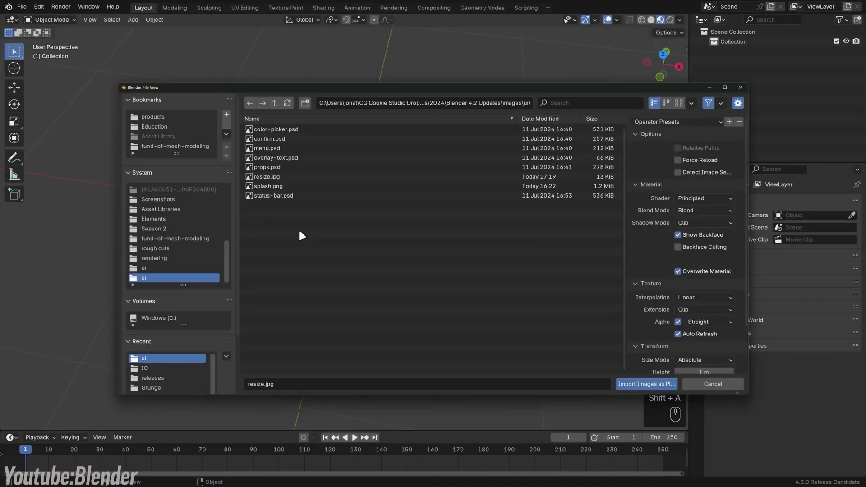
pyautogui.click(323, 177)
pyautogui.scroll(-3, 667, 203)
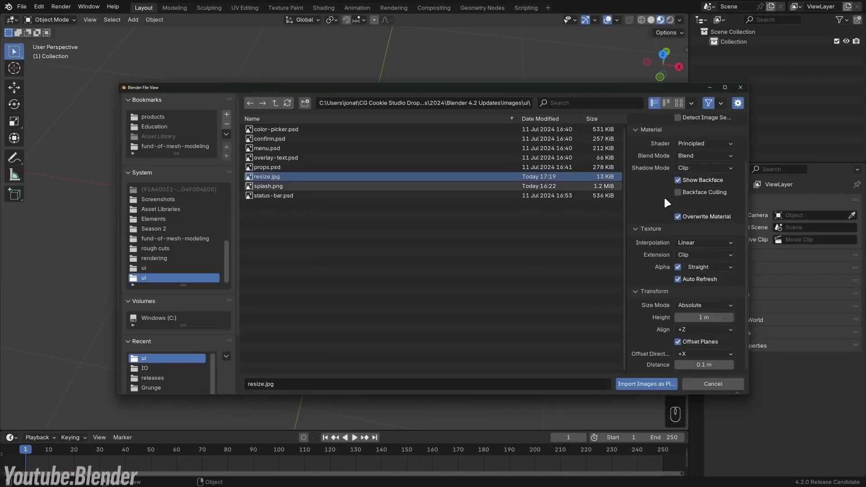
pyautogui.click(646, 384)
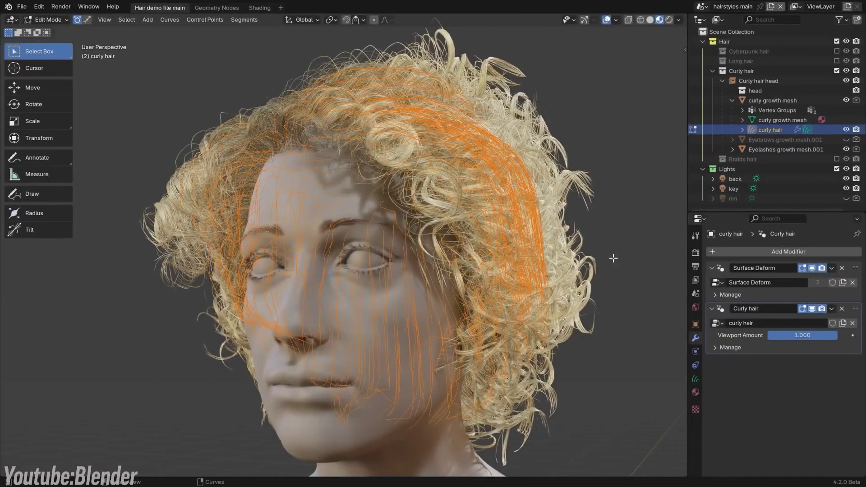
# Change the curve type of the selected curly hair curves
pyautogui.click(178, 19)
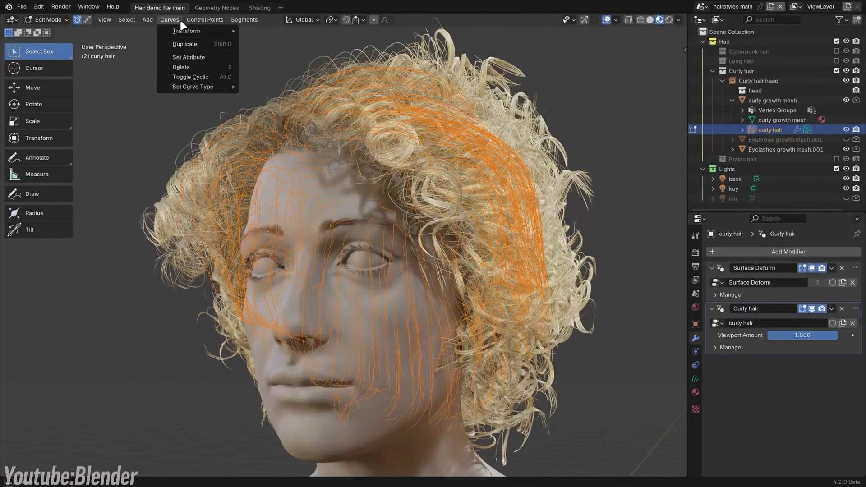
pyautogui.moveTo(184, 87)
pyautogui.click(283, 86)
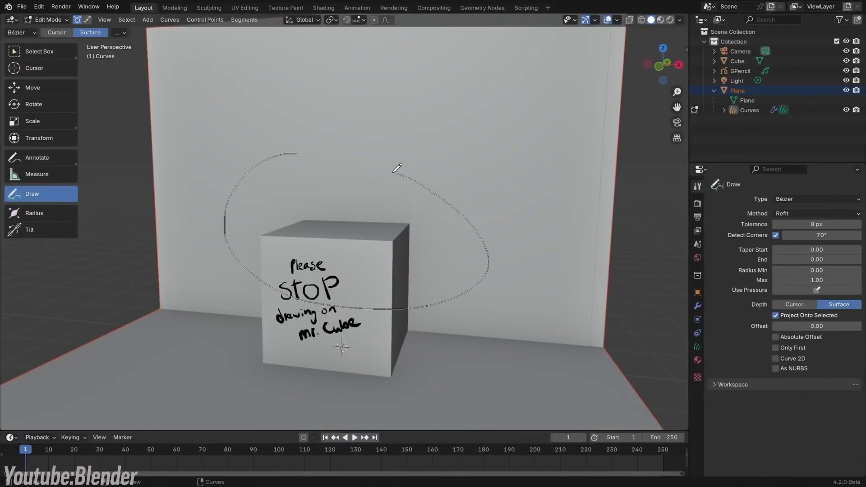
# Draw a freehand Bézier spiral projected onto the plane behind the cube, and scale its selected points and change their handle type
pyautogui.moveTo(397, 168); pyautogui.dragTo(394, 166)
pyautogui.press('w')
pyautogui.scroll(5, 343, 212)
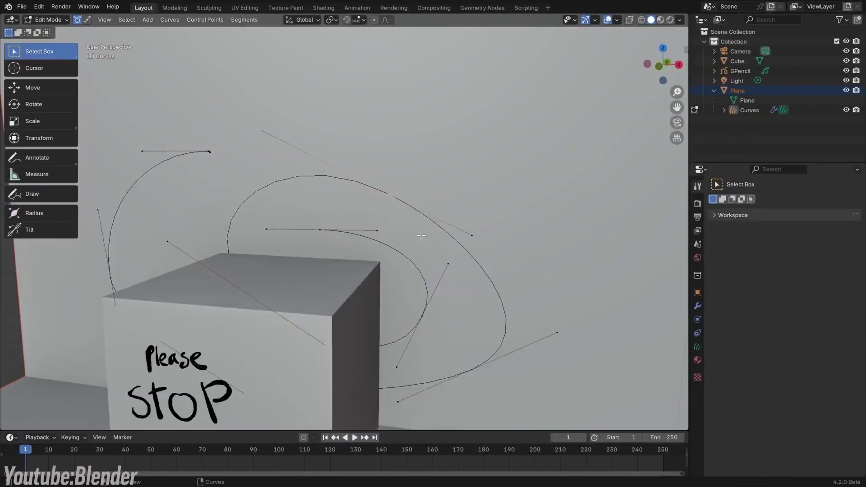
pyautogui.press('s')
pyautogui.click(512, 248)
pyautogui.press('v')
pyautogui.click(512, 248)
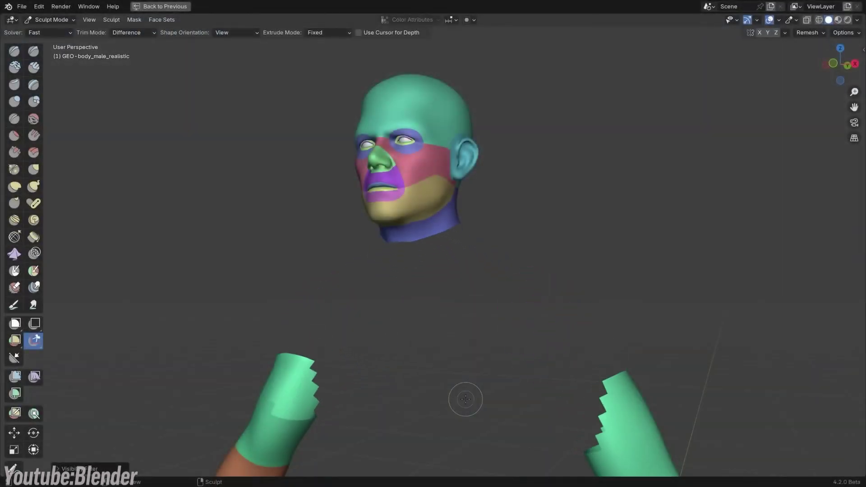
# Make a Difference trim across the head of the male body sculpt
pyautogui.moveTo(227, 171); pyautogui.dragTo(654, 283)
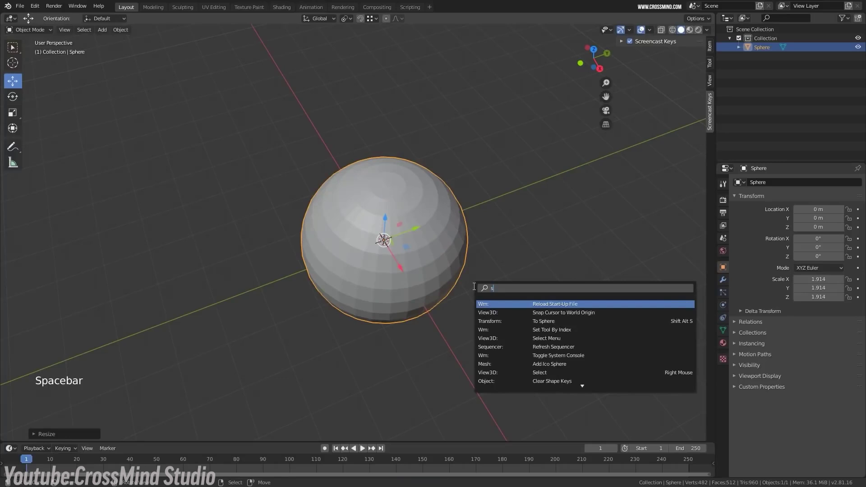
# Shade the sphere smooth and place the 3D cursor on its upper side
pyautogui.press('Return')
pyautogui.moveTo(543, 291); pyautogui.dragTo(408, 188, button='middle')
pyautogui.scroll(2, 408, 187)
pyautogui.click(408, 188)
# Add a torus mesh at the 3D cursor and scale it to 0.795
pyautogui.hotkey('shift', 'a')
pyautogui.moveTo(408, 187)
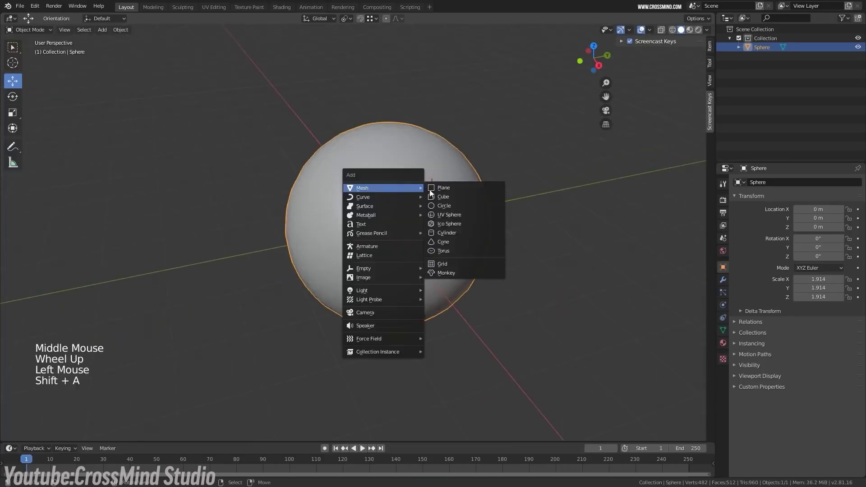
pyautogui.click(455, 250)
pyautogui.press('s')
pyautogui.middleClick(497, 199)
pyautogui.middleClick(497, 199)
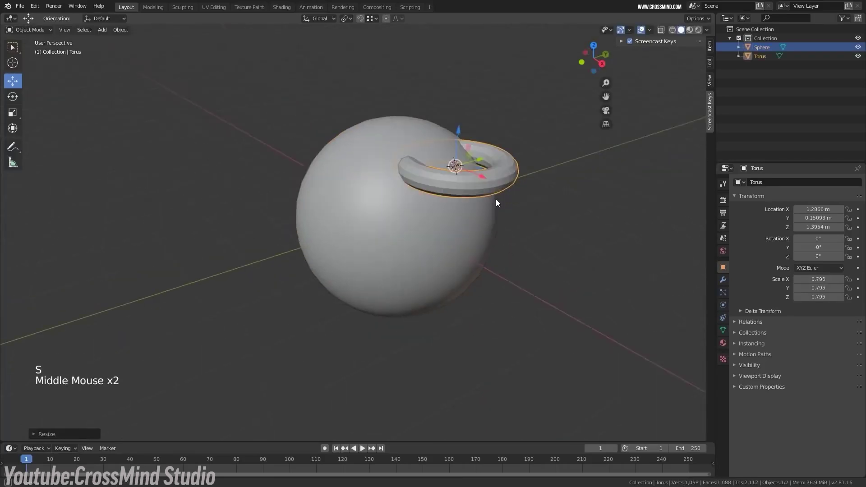
# Set snapping to Face and enable Align Rotation to Target
pyautogui.keyDown('shift'); pyautogui.moveTo(496, 199); pyautogui.dragTo(469, 190, button='middle'); pyautogui.keyUp('shift')
pyautogui.click(375, 18)
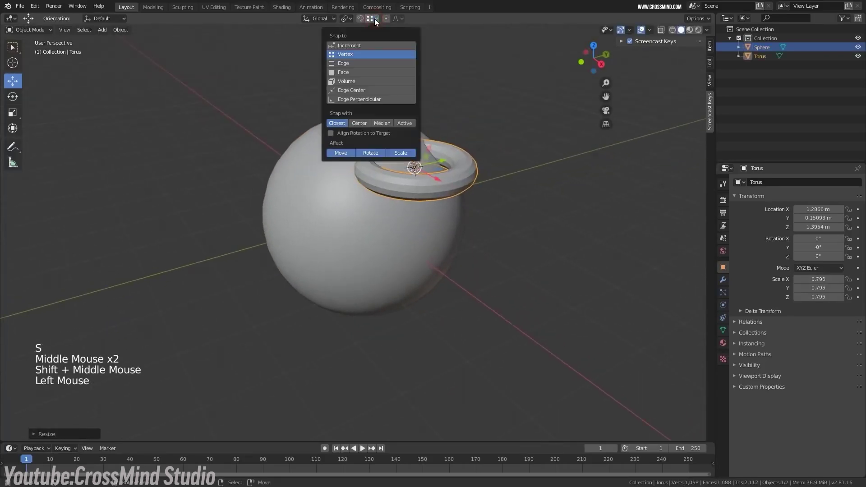
pyautogui.click(331, 133)
pyautogui.click(349, 72)
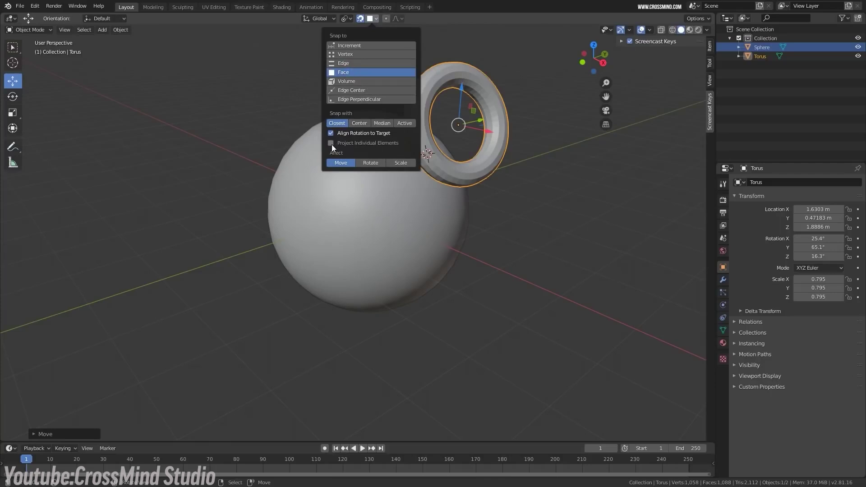
# Snap the torus onto the front of the sphere's surface and scale it down to 0.204
pyautogui.press('g')
pyautogui.press('s')
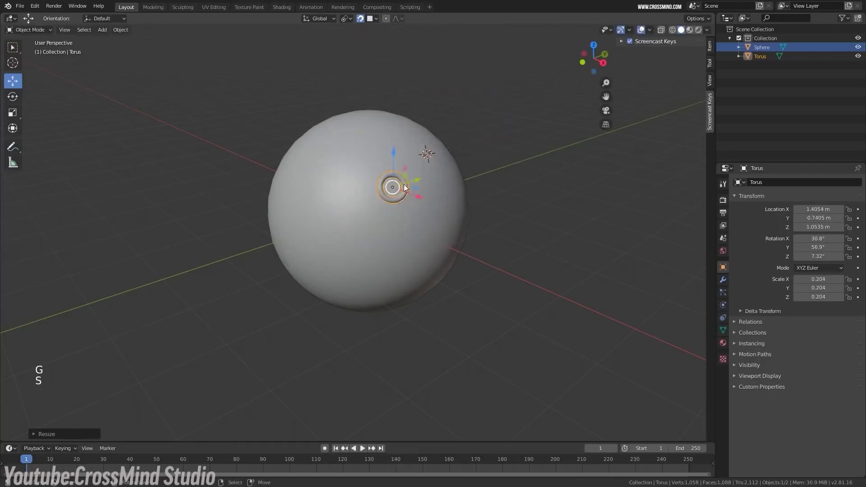
# Duplicate the small torus, snap the copy beside it on the sphere and scale it to 0.217
pyautogui.hotkey('shift', 'd')
pyautogui.moveTo(405, 188); pyautogui.dragTo(407, 189, button='middle')
pyautogui.click(408, 188)
pyautogui.press('s')
pyautogui.click(407, 188)
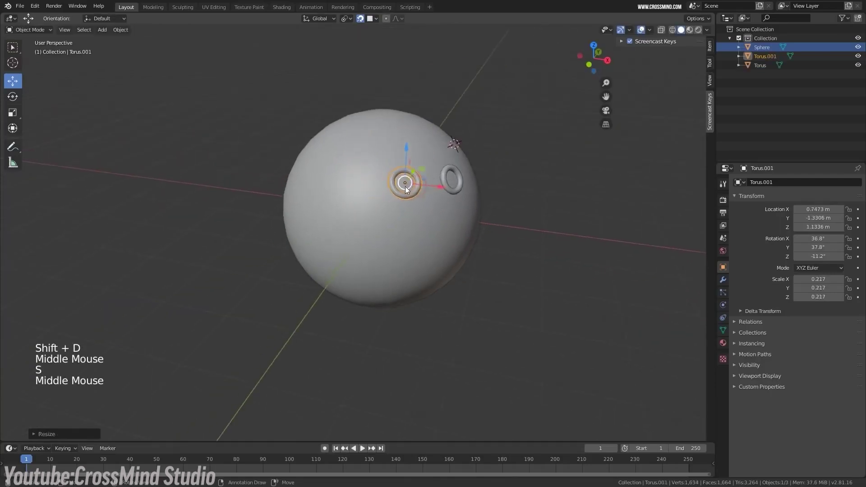
# Place another torus copy on the sphere's surface and start a further duplicate
pyautogui.click(340, 170)
pyautogui.moveTo(340, 170); pyautogui.dragTo(343, 171, button='middle')
pyautogui.scroll(2, 397, 146)
pyautogui.moveTo(397, 147); pyautogui.dragTo(402, 149, button='middle')
pyautogui.hotkey('shift', 'd')
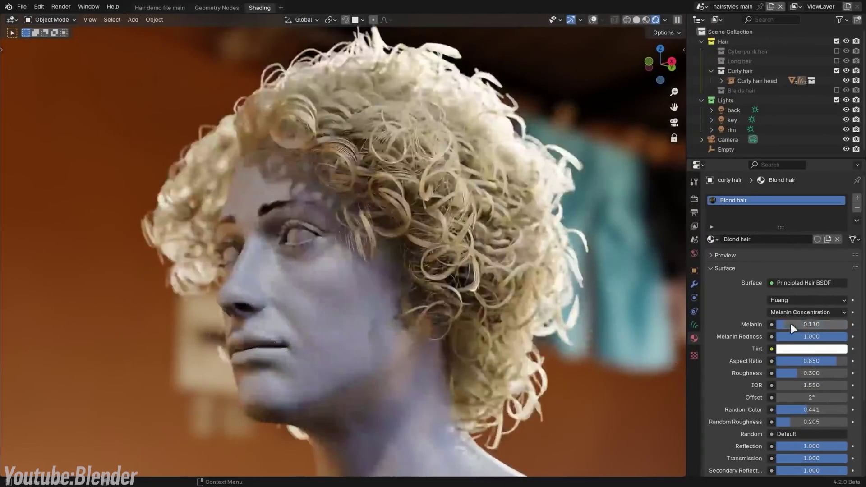
# Set the Blond hair material's Melanin to 0.346 and inspect the rendered hair up close
pyautogui.moveTo(790, 322); pyautogui.dragTo(803, 328)
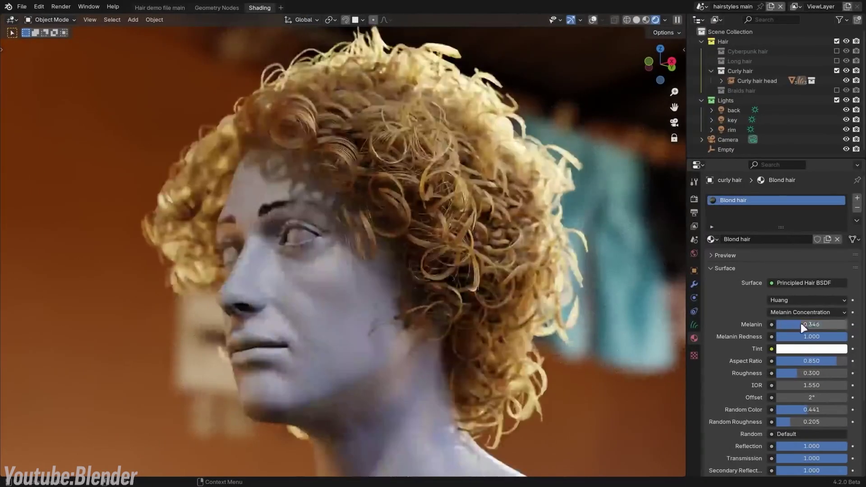
pyautogui.scroll(8, 490, 243)
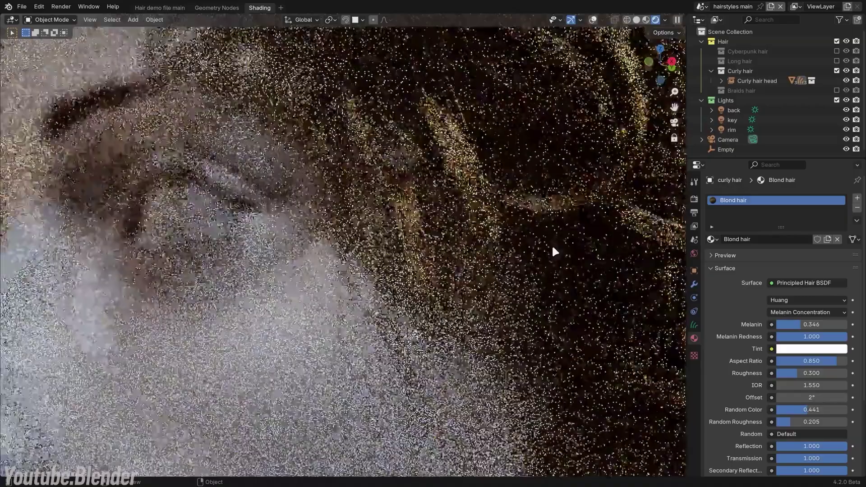
pyautogui.scroll(-10, 553, 248)
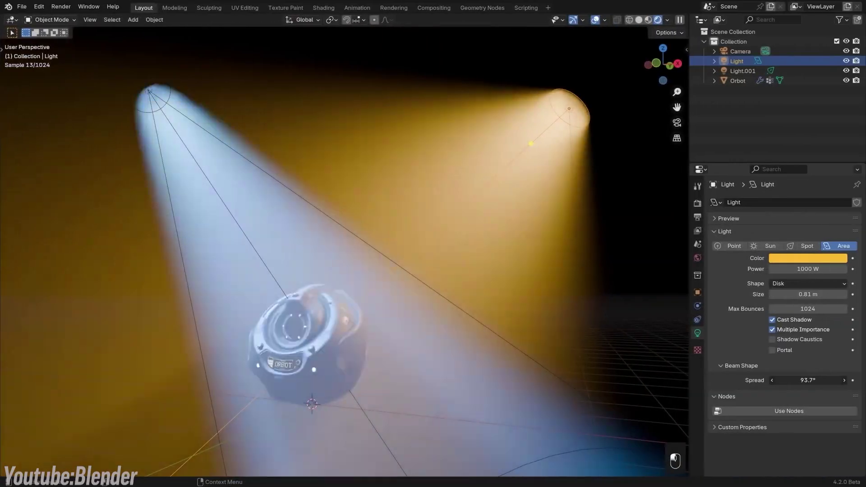
# Reduce the orange area light's beam spread to 19.5° and open the render properties
pyautogui.moveTo(826, 381); pyautogui.dragTo(811, 380)
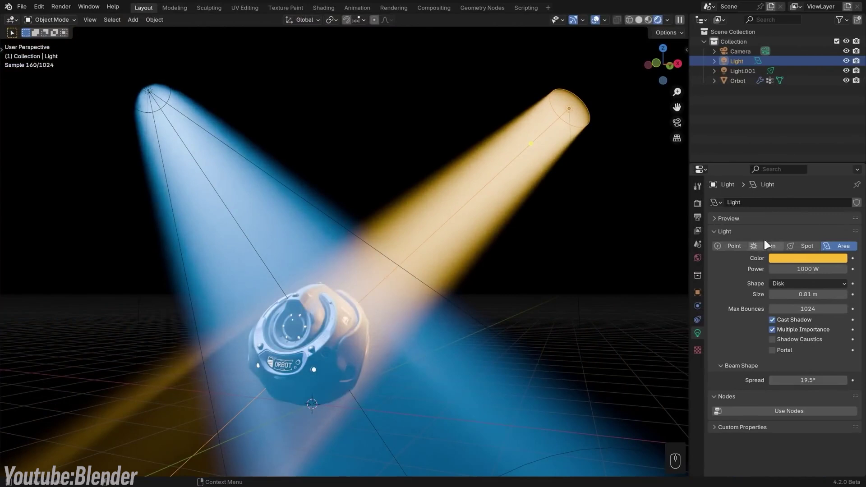
pyautogui.click(699, 204)
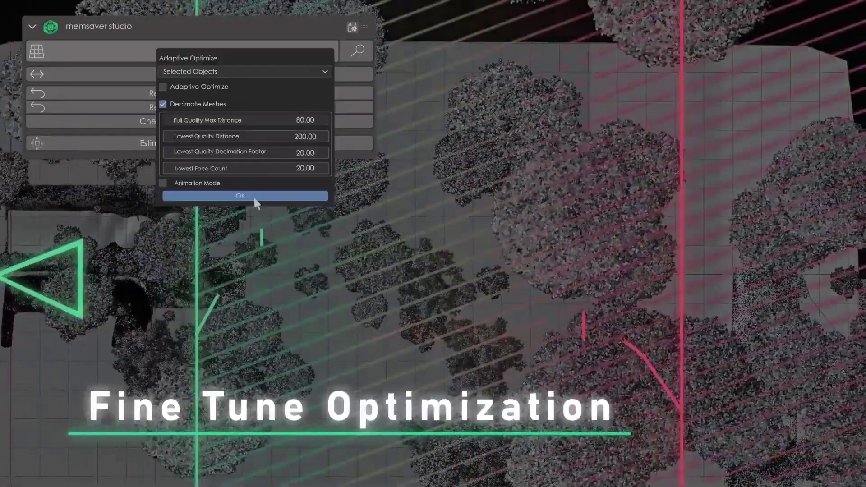
# Run memsaver's Adaptive Optimize on the selected objects with Decimate Meshes enabled, full quality distance 80 and lowest quality distance 200
pyautogui.click(253, 196)
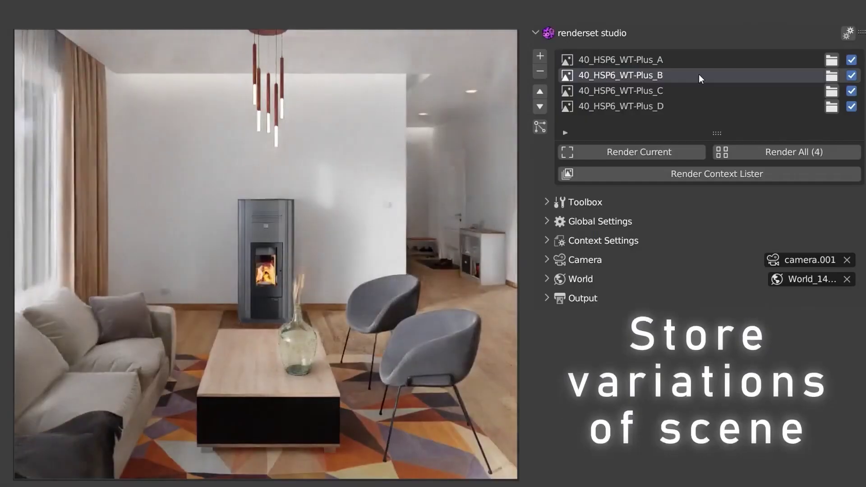
# Activate the 40_HSP6_WT-Plus_C scene variation in renderset
pyautogui.click(700, 89)
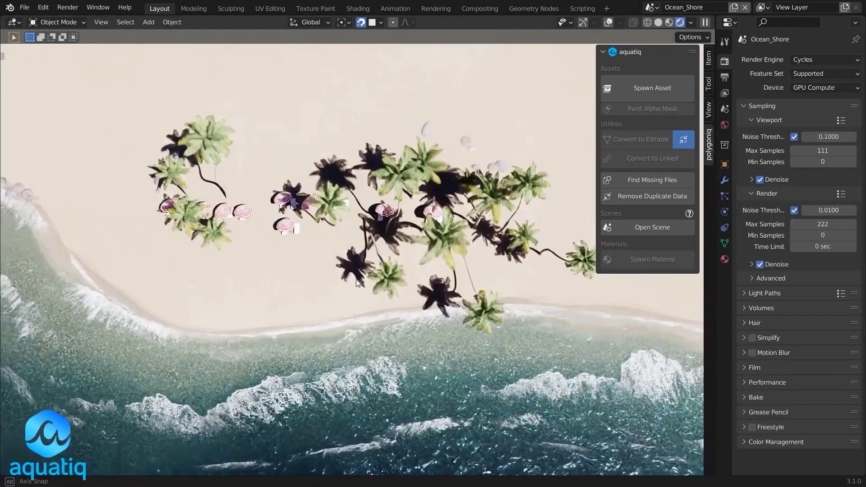
pyautogui.moveTo(456, 213); pyautogui.dragTo(325, 188, button='middle')
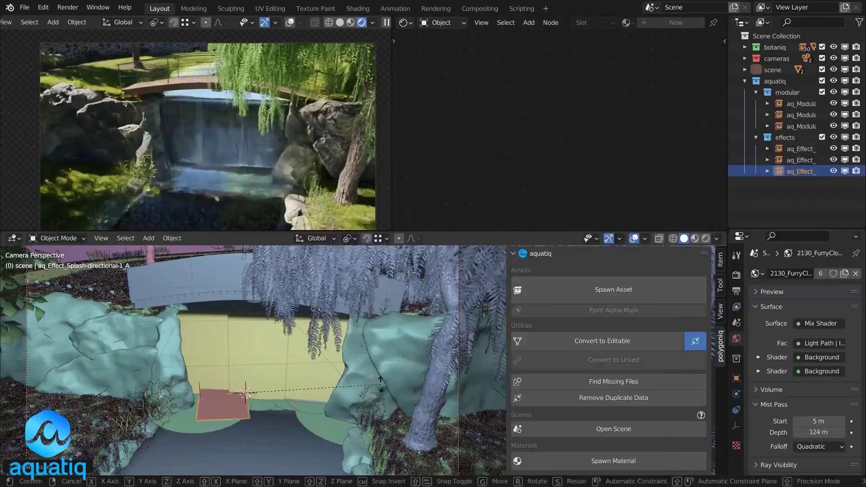
# Scale the directional splash effect at the foot of the waterfall
pyautogui.press('s')
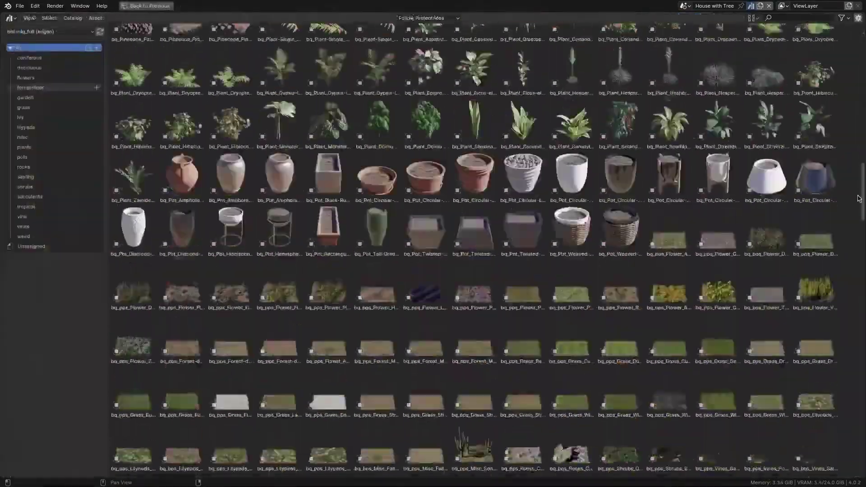
# Look through the botaniq plant, pot, flower and grass assets in the asset library and the engon browser
pyautogui.moveTo(859, 199); pyautogui.dragTo(828, 465)
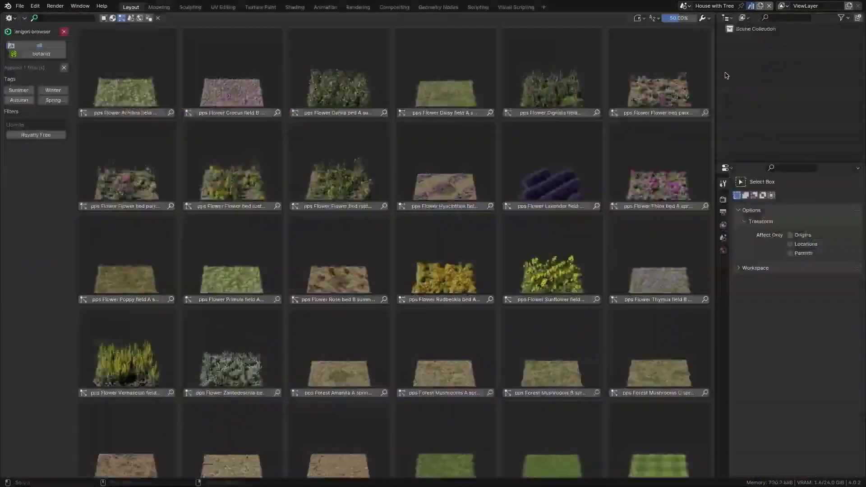
pyautogui.scroll(-5, 717, 175)
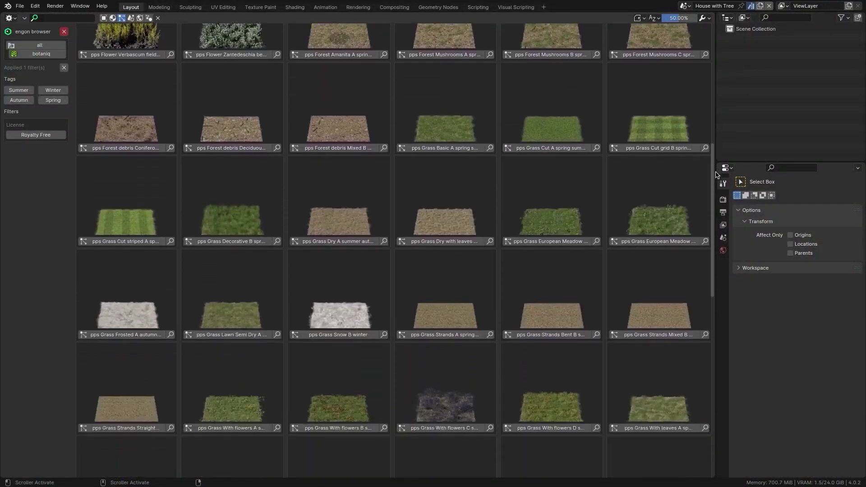
pyautogui.scroll(-10, 717, 174)
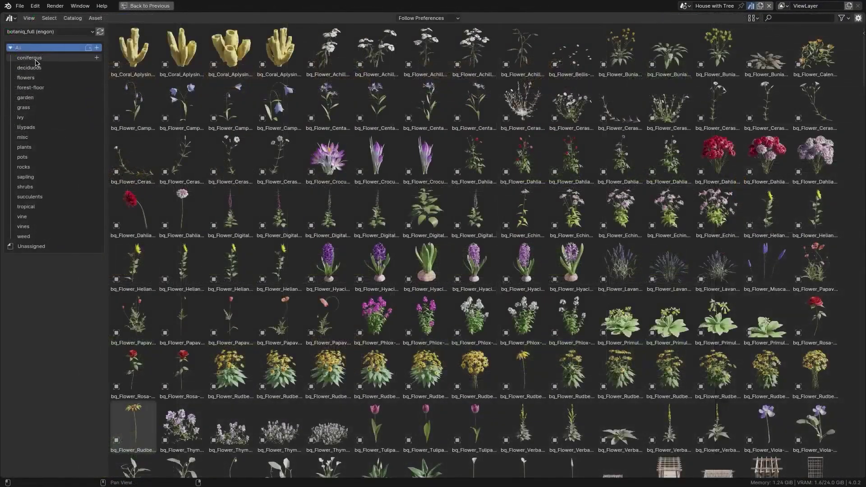
# Browse the botaniq_full catalogs one after another, from coniferous, deciduous, flowers and grass to plants, pots, shrubs and succulents
pyautogui.click(28, 58)
pyautogui.click(29, 68)
pyautogui.click(30, 80)
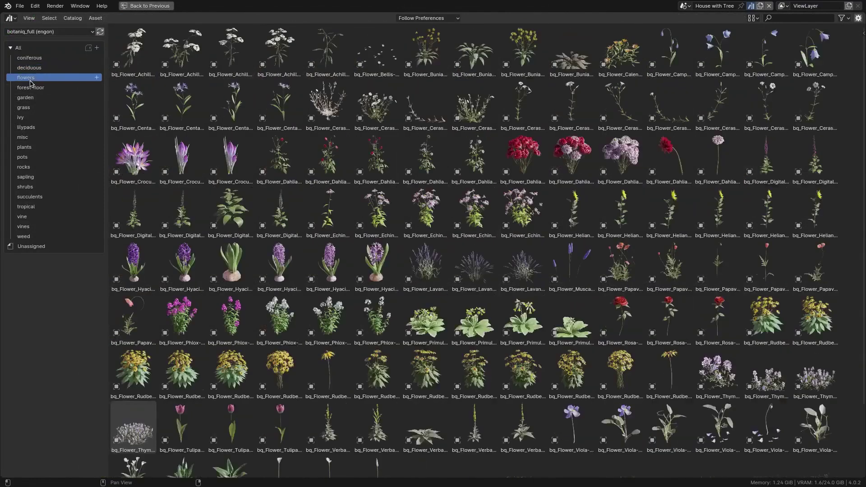
pyautogui.click(32, 88)
pyautogui.click(30, 109)
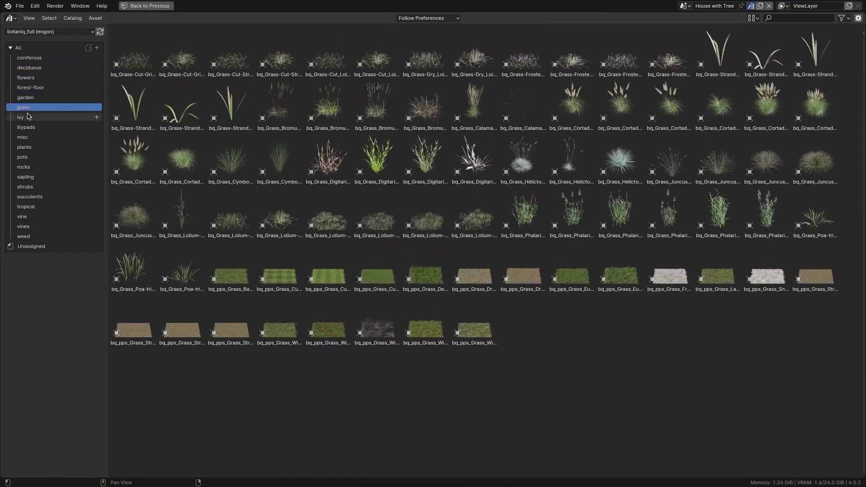
pyautogui.click(27, 118)
pyautogui.click(25, 137)
pyautogui.click(25, 147)
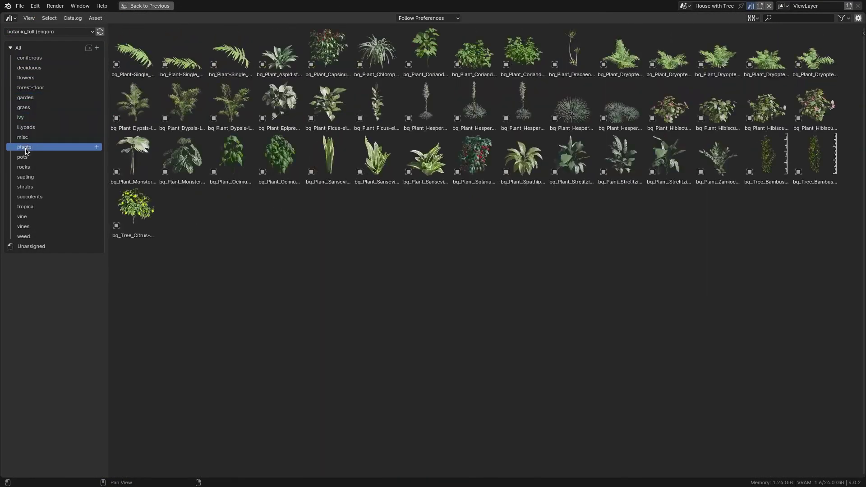
pyautogui.click(25, 157)
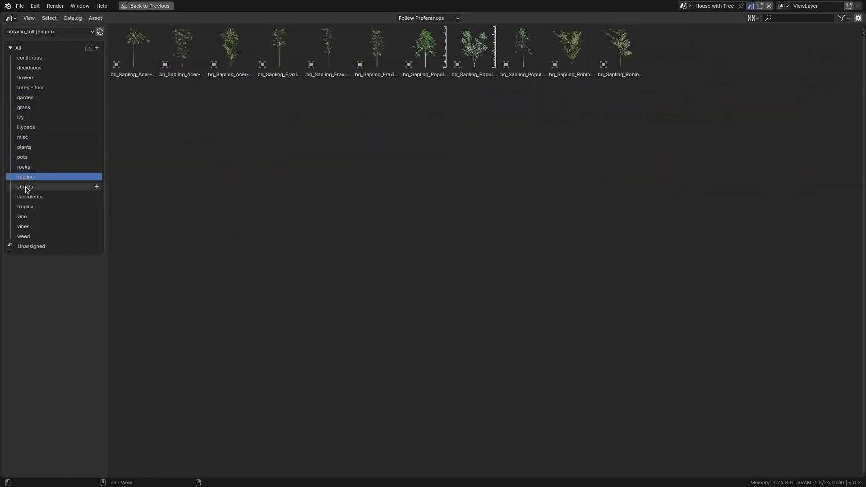
pyautogui.click(26, 187)
pyautogui.click(27, 197)
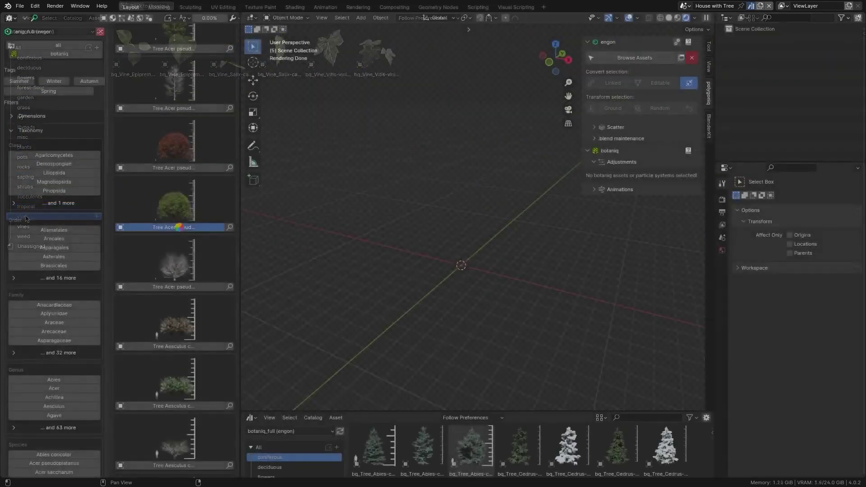
# Set the botaniq Season adjustment of the Acer pseudoplatanus tree to 0.11
pyautogui.scroll(5, 552, 188)
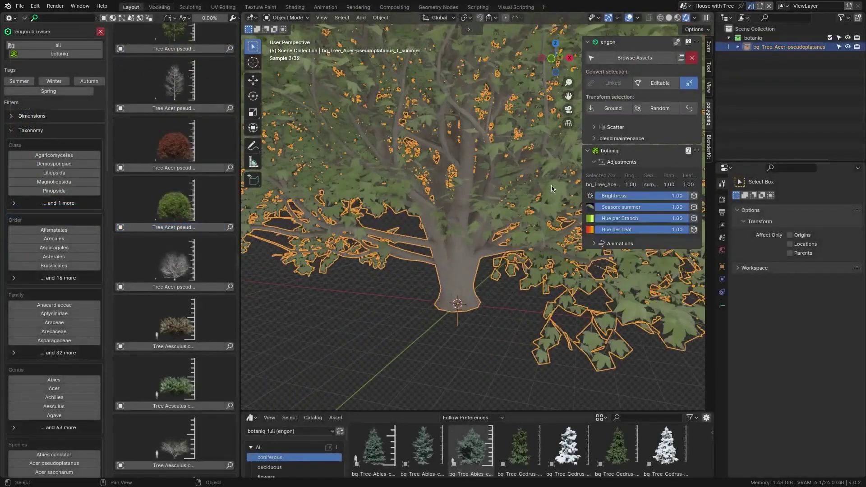
pyautogui.moveTo(683, 207); pyautogui.dragTo(614, 211)
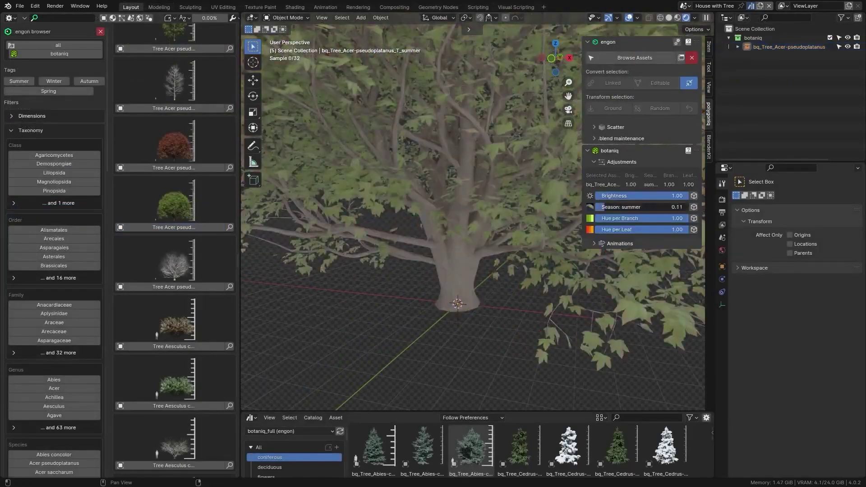